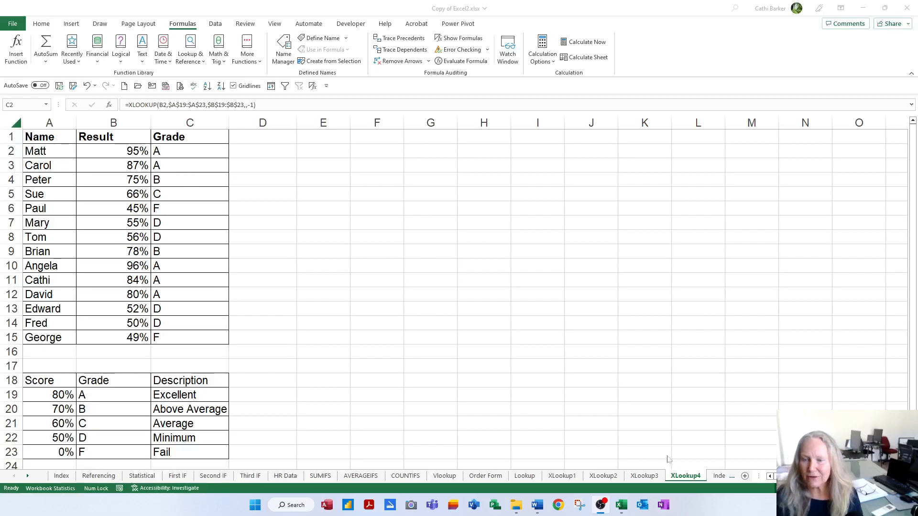
# - Open the Index and Match worksheet containing the product volumes table and the Find Volume block
pyautogui.click(720, 477)
pyautogui.click(719, 476)
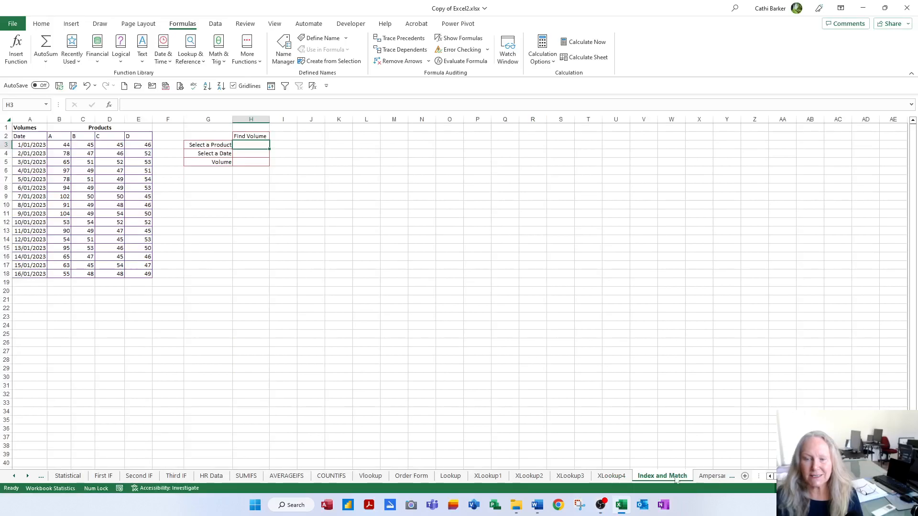
pyautogui.scroll(6, 600, 425)
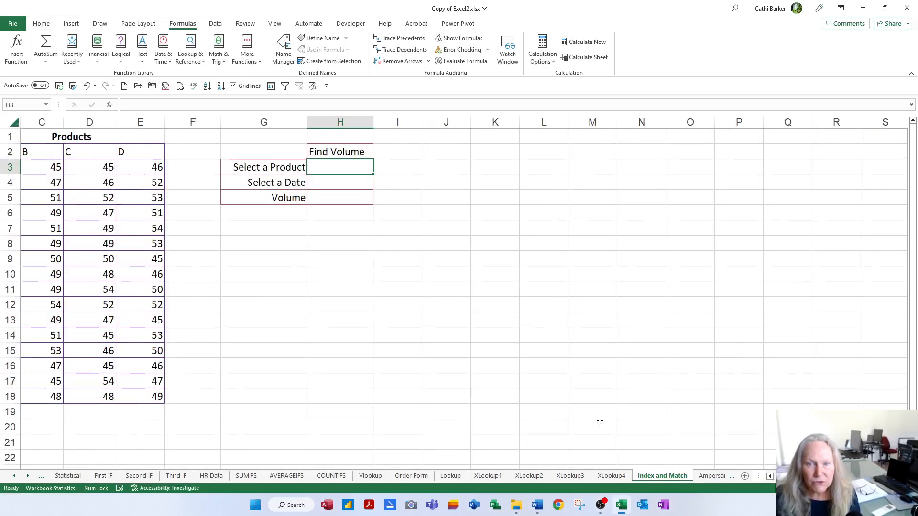
pyautogui.hscroll(-2, 607, 414)
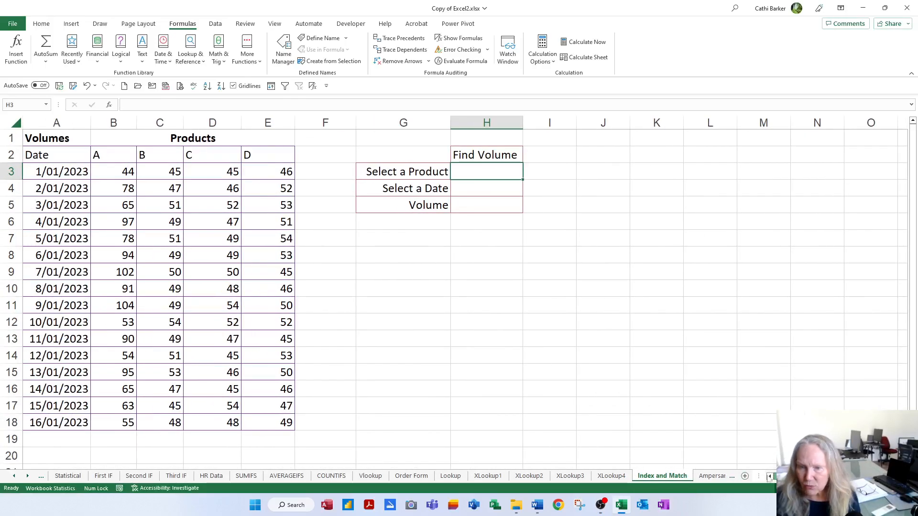
pyautogui.scroll(1, 583, 412)
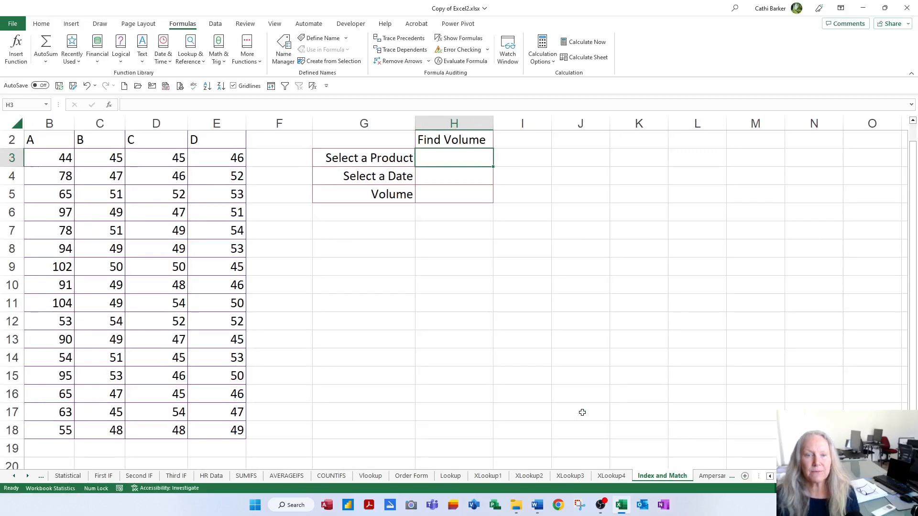
pyautogui.click(771, 477)
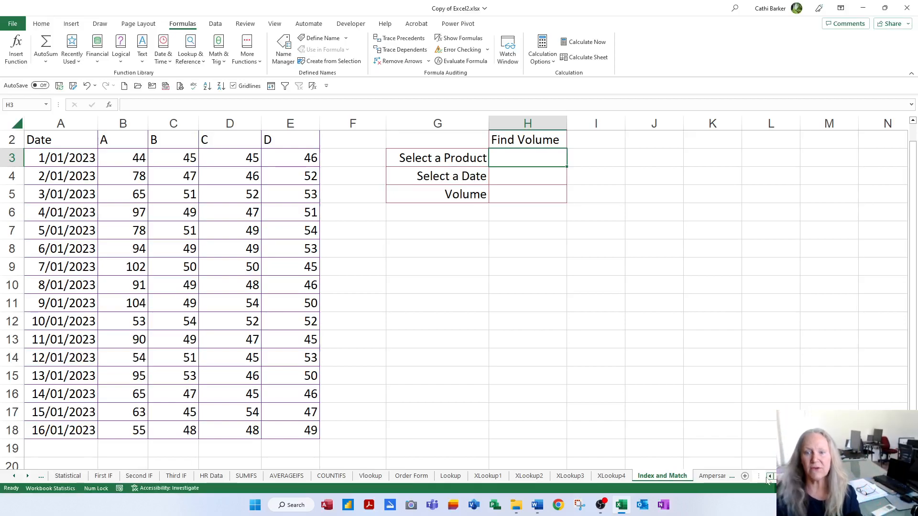
# - Enter an INDEX formula in H9 that returns row 12, column 5 of A2:E18
pyautogui.click(504, 268)
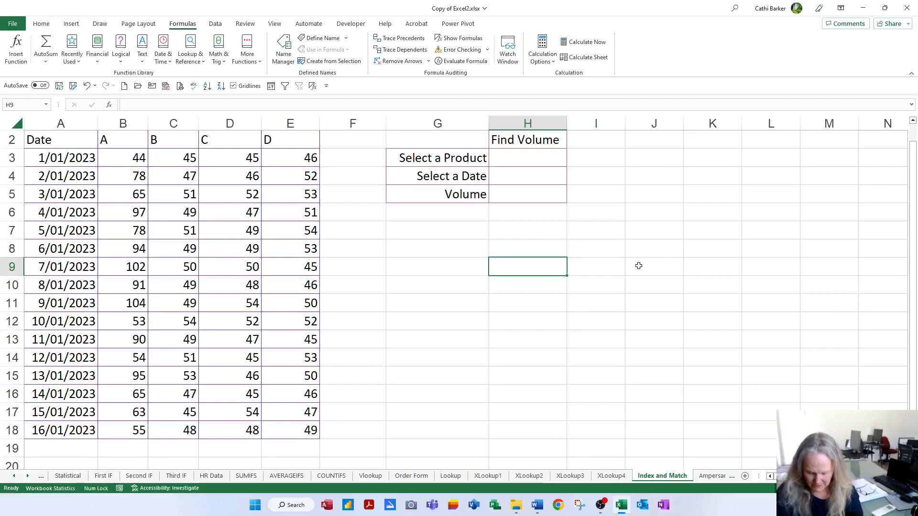
pyautogui.write('=index')
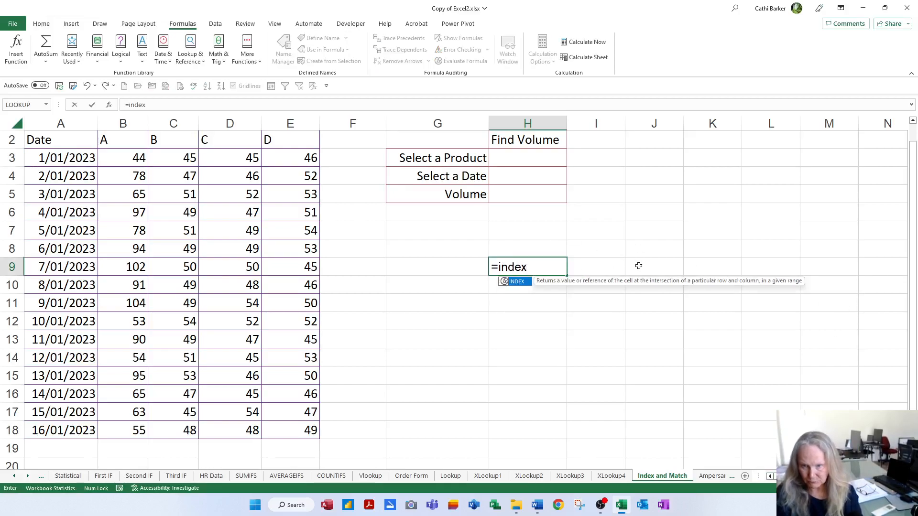
pyautogui.press('Tab')
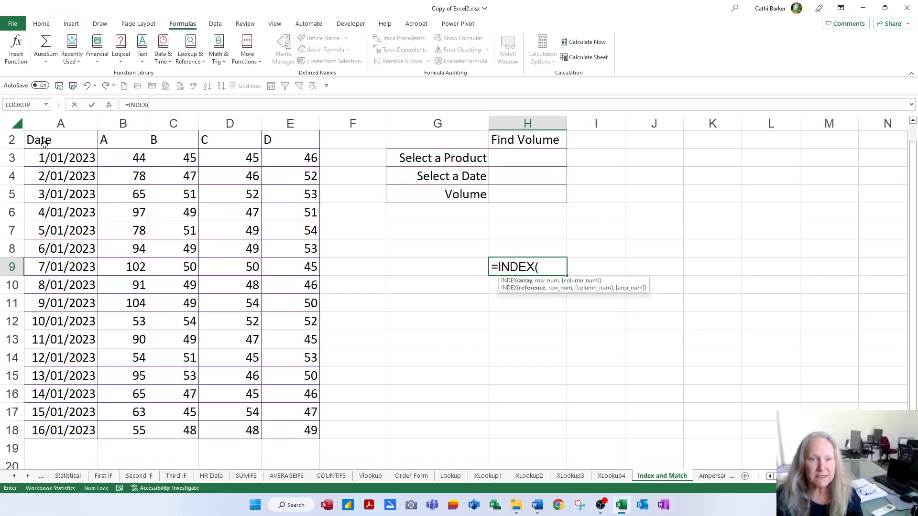
pyautogui.moveTo(43, 143); pyautogui.dragTo(300, 429)
pyautogui.write(',')
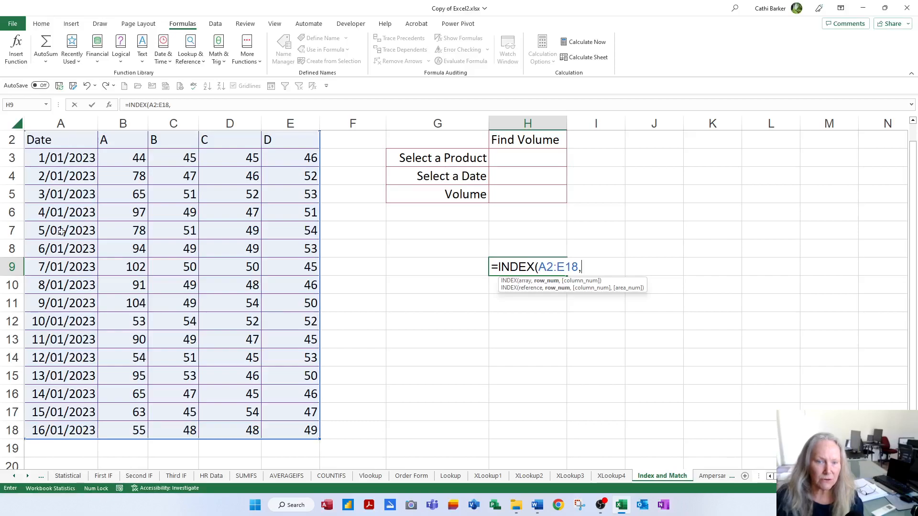
pyautogui.write('12,')
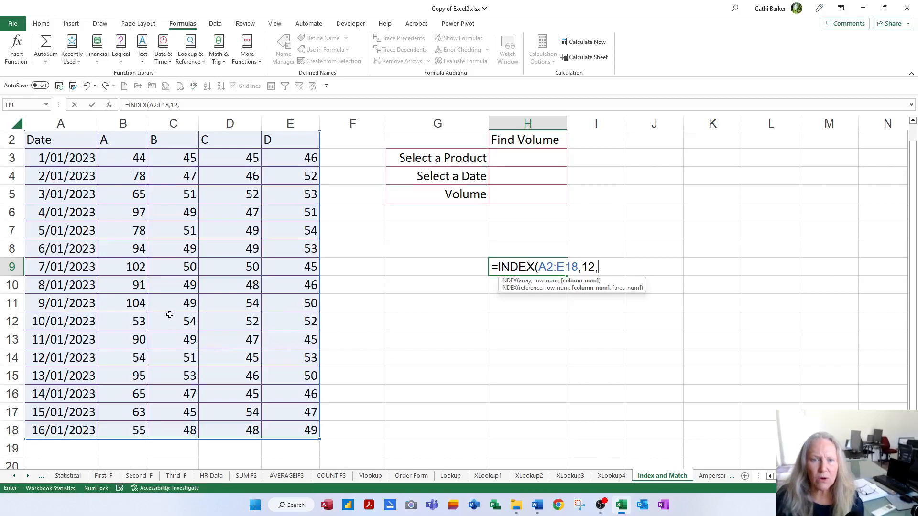
pyautogui.scroll(1, 157, 294)
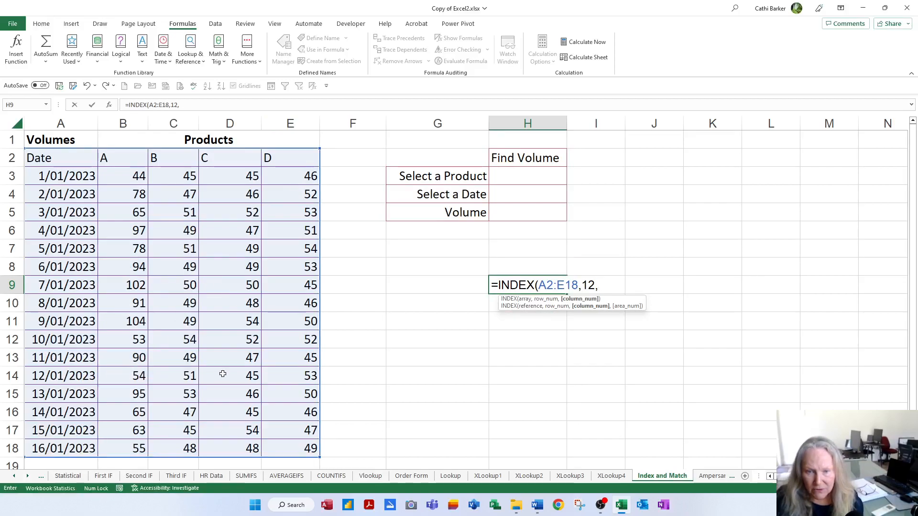
pyautogui.write('5')
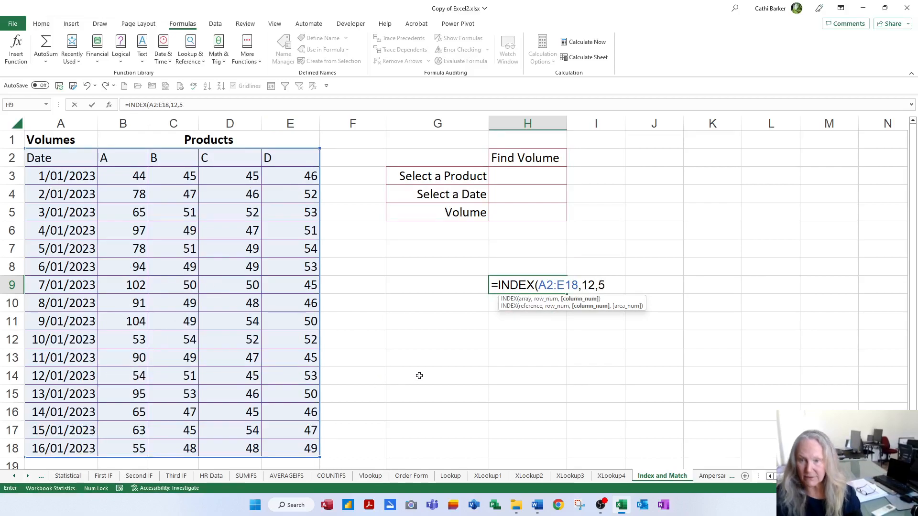
pyautogui.write(')')
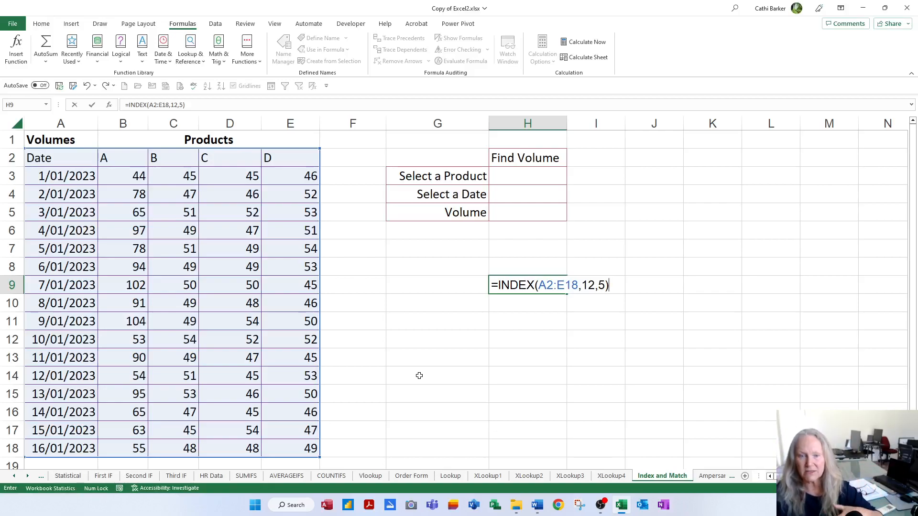
pyautogui.press('Return')
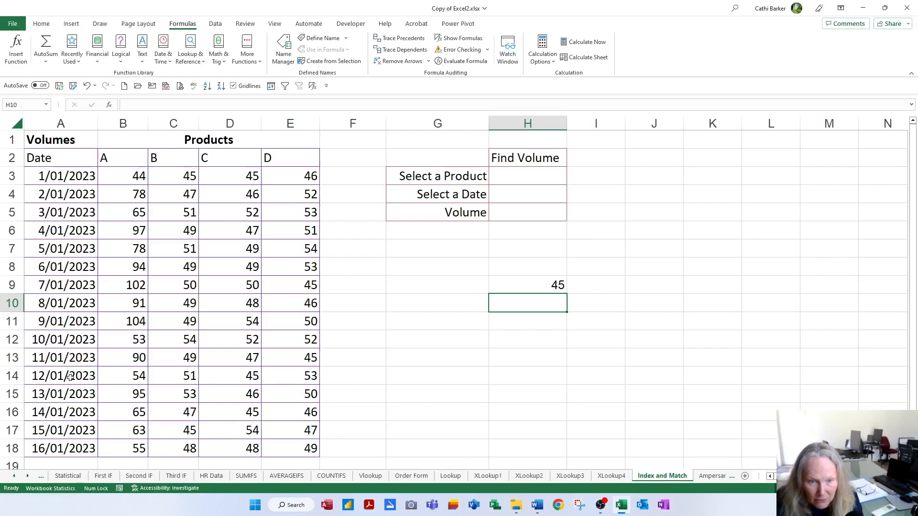
# - Count down the Date column from its header in A2 to A13, and review the INDEX formula in H9
pyautogui.click(71, 159)
pyautogui.press('Down')
pyautogui.press('Down')
pyautogui.press('Down')
pyautogui.press('Down')
pyautogui.press('Down')
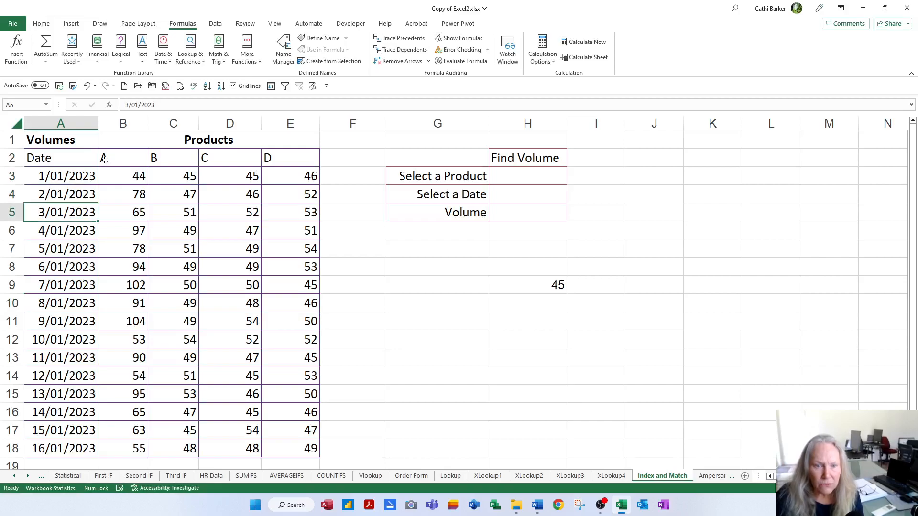
pyautogui.press('Down')
pyautogui.press('Down')
pyautogui.press('Down')
pyautogui.press('Down')
pyautogui.press('Down')
pyautogui.press('Down')
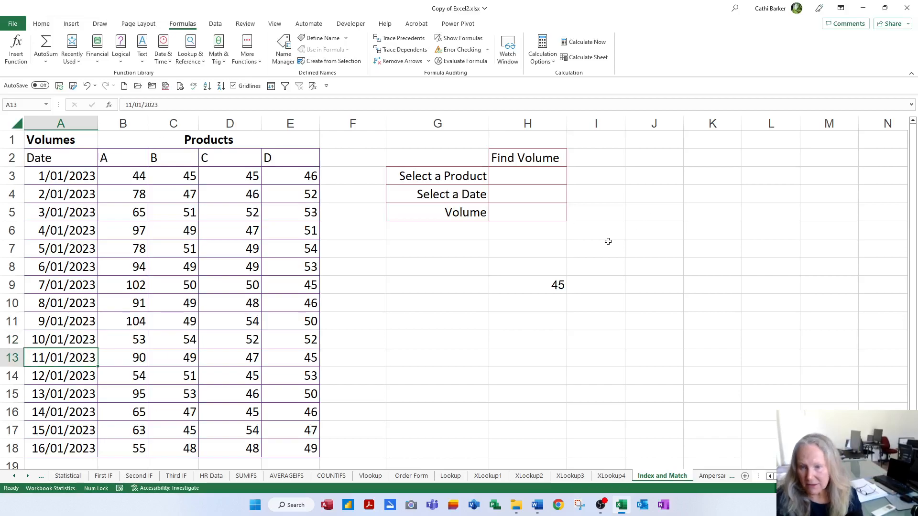
pyautogui.click(550, 285)
pyautogui.doubleClick(547, 285)
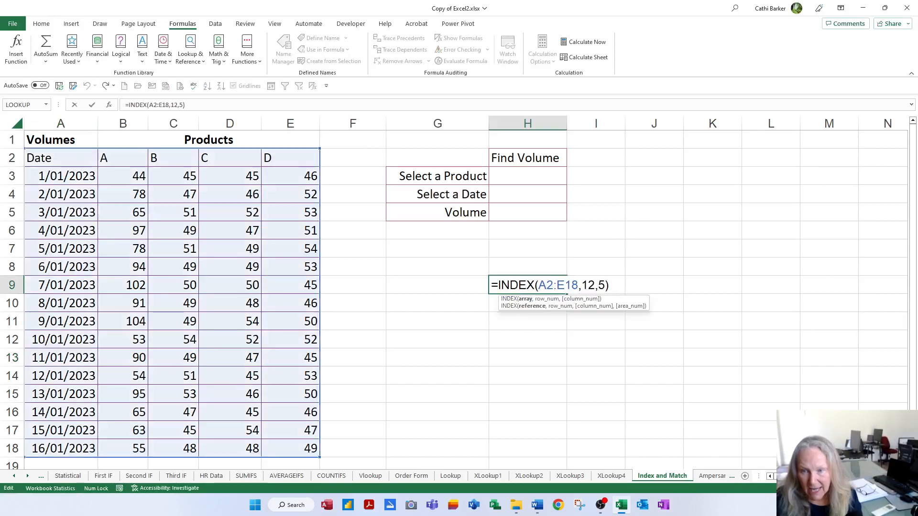
pyautogui.press('Escape')
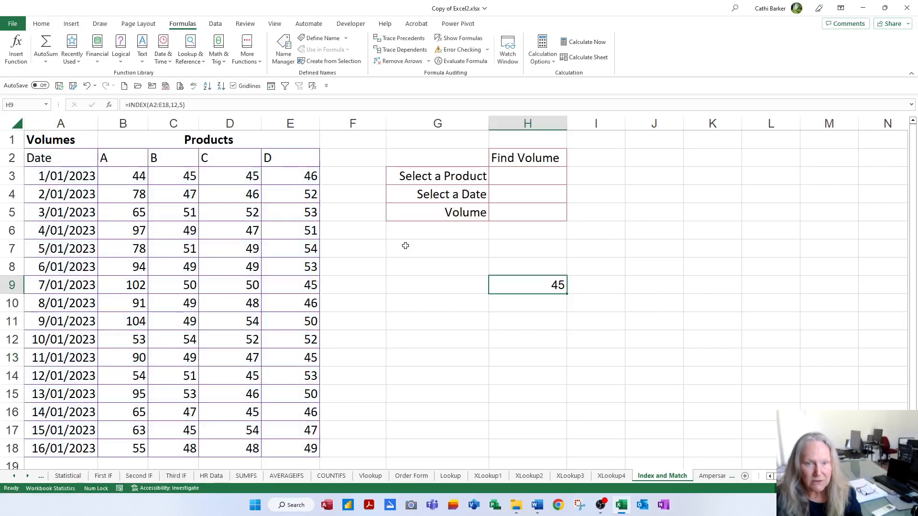
# - Trace the INDEX position from A2 down to the table's twelfth row and across to the fifth column at E13
pyautogui.click(89, 160)
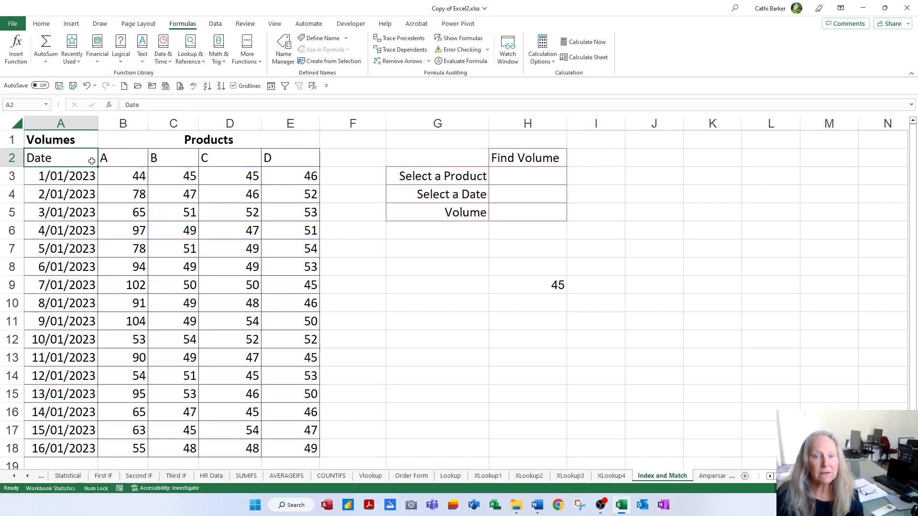
pyautogui.press('Down')
pyautogui.press('Down')
pyautogui.press('Down')
pyautogui.press('Down')
pyautogui.press('Down')
pyautogui.press('Down')
pyautogui.press('Down')
pyautogui.press('Down')
pyautogui.press('Down')
pyautogui.press('Down')
pyautogui.press('Down')
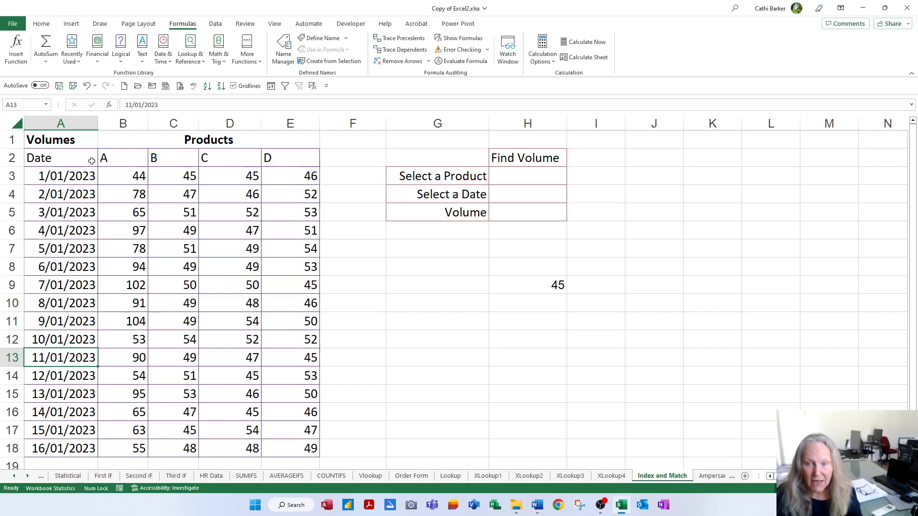
pyautogui.press('Right')
pyautogui.press('Right')
pyautogui.press('Right')
pyautogui.press('Right')
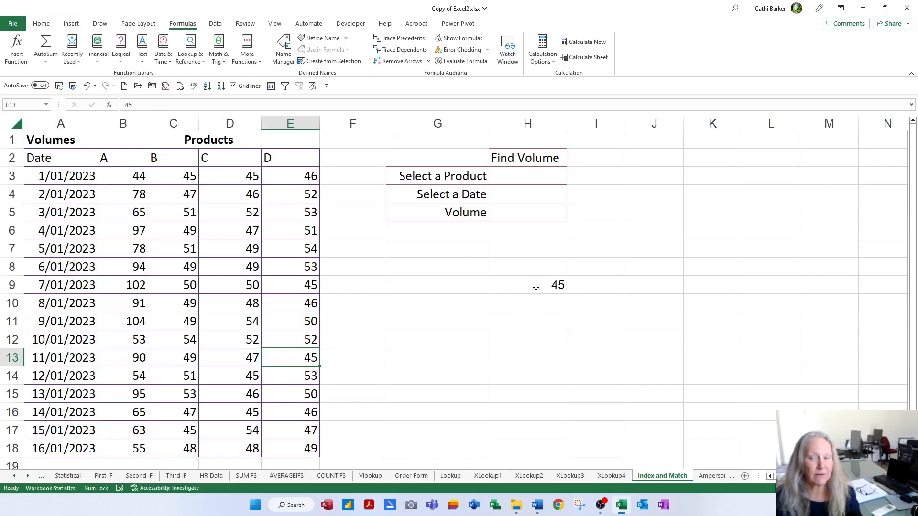
# - Set the row number in H9's INDEX formula to 13, and clear H9 after comparing its result with E14
pyautogui.doubleClick(536, 286)
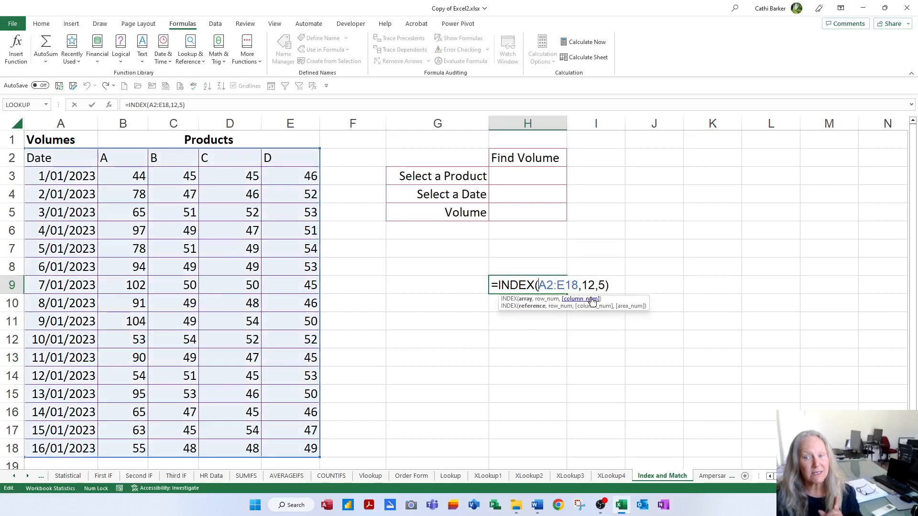
pyautogui.click(595, 286)
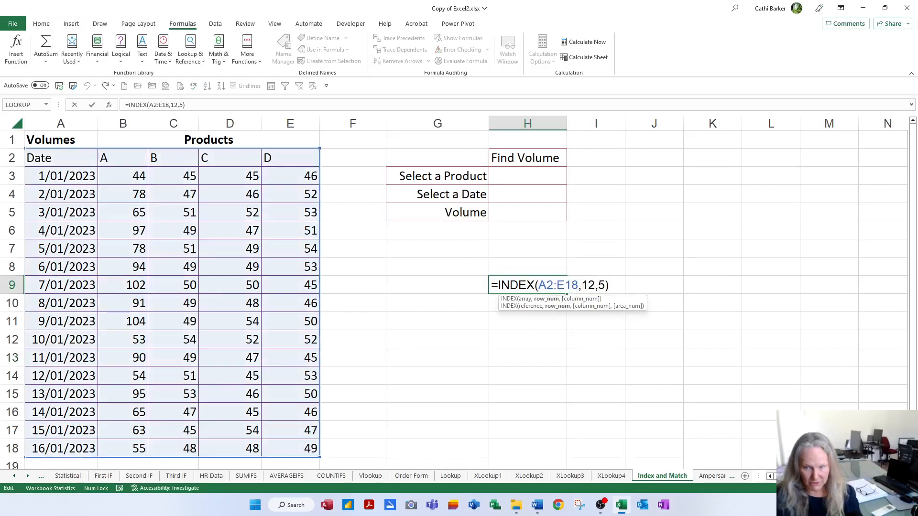
pyautogui.press('BackSpace')
pyautogui.write('3')
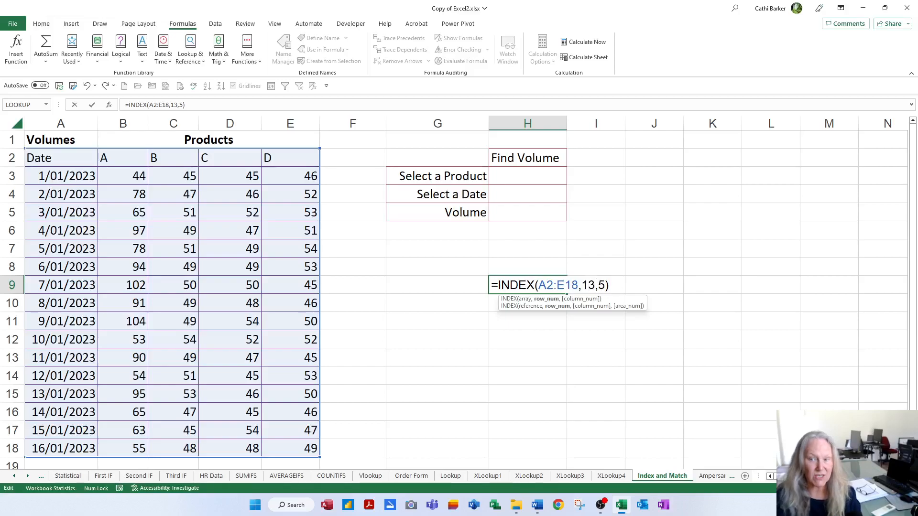
pyautogui.press('Return')
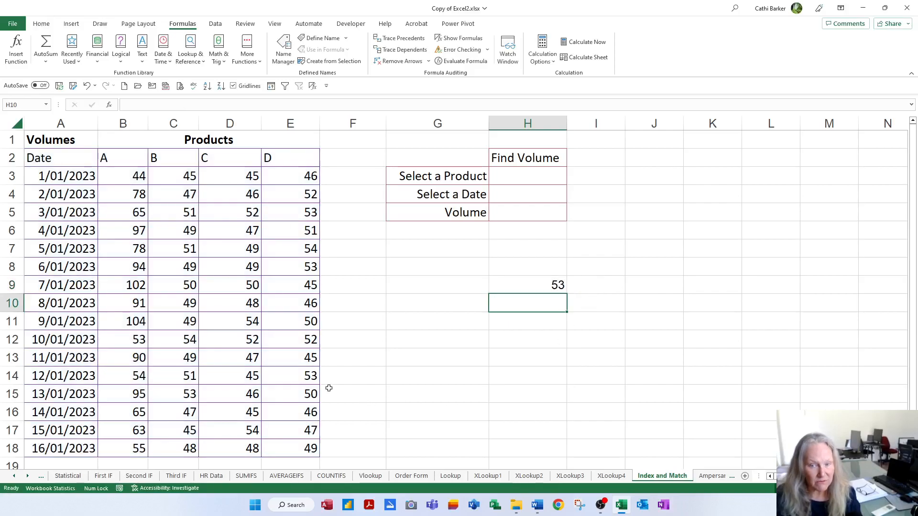
pyautogui.click(300, 376)
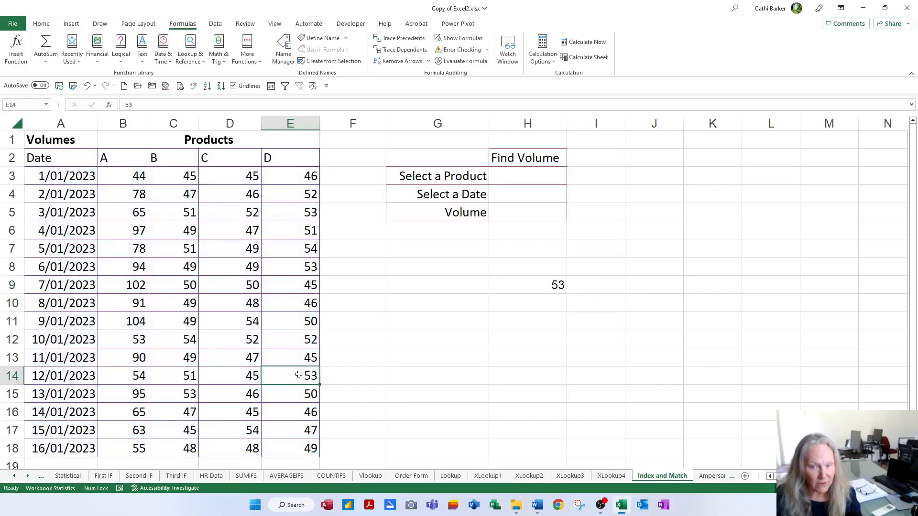
pyautogui.click(548, 287)
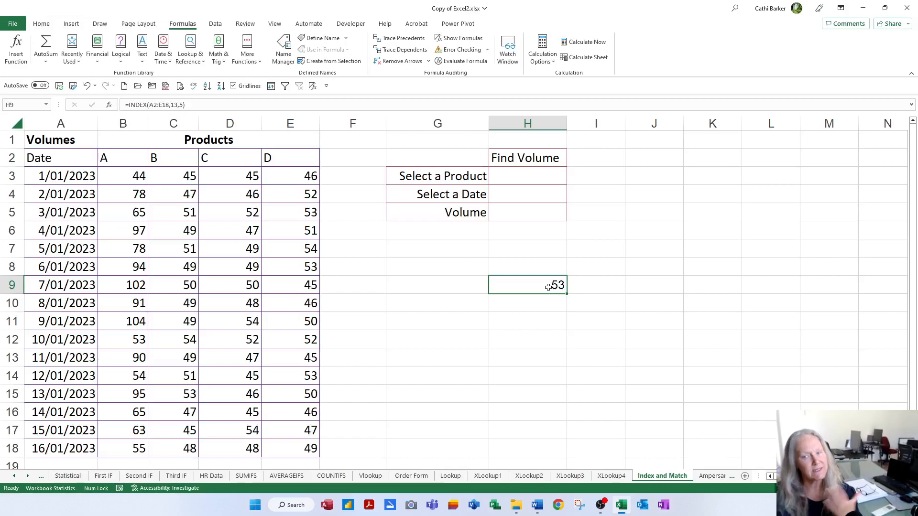
pyautogui.press('Delete')
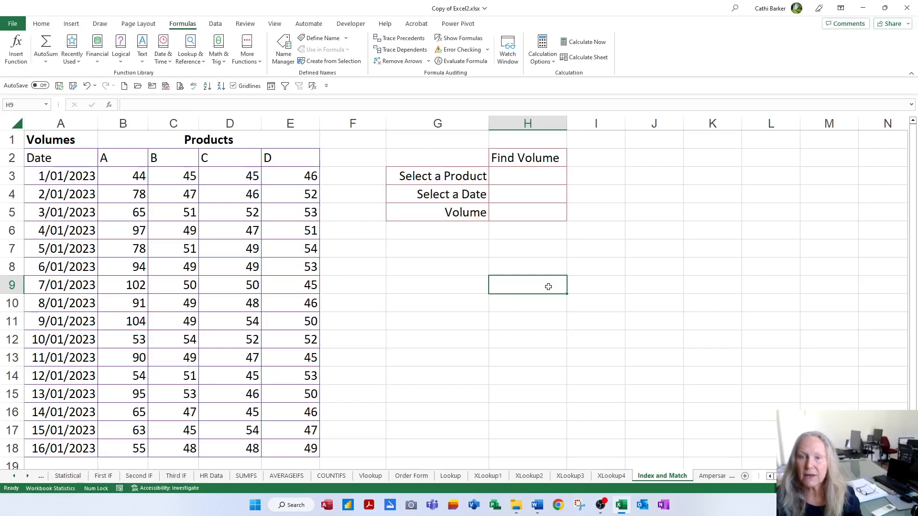
# - Add list data validation to the Select a Product cell H3, using the product headers in B2:E2 as the source
pyautogui.click(534, 177)
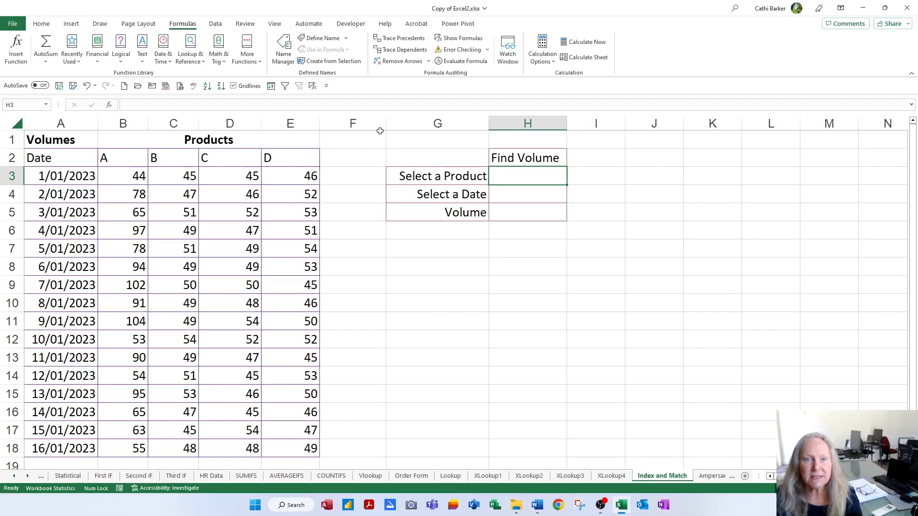
pyautogui.click(217, 26)
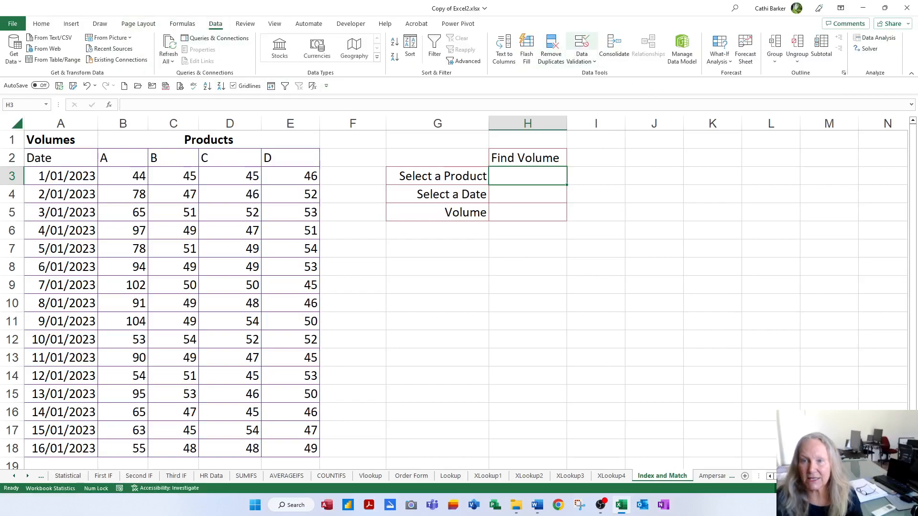
pyautogui.click(582, 45)
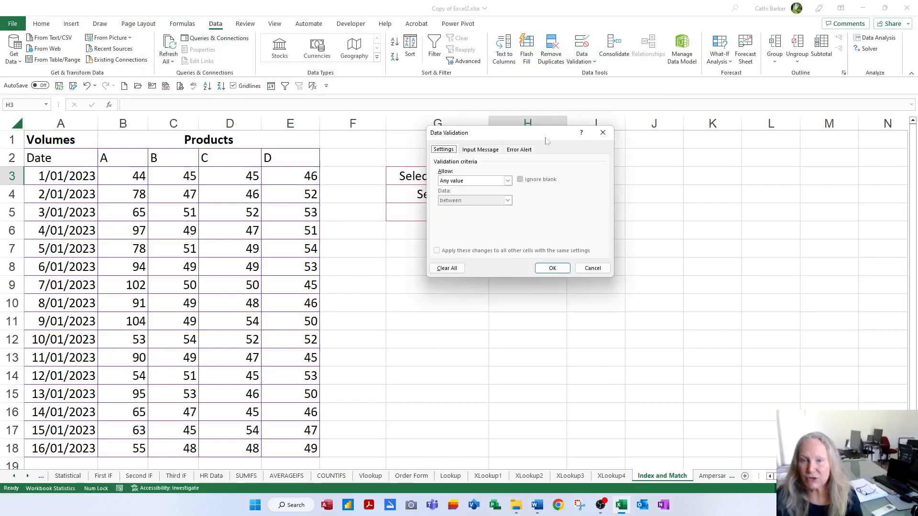
pyautogui.moveTo(547, 142); pyautogui.dragTo(714, 120)
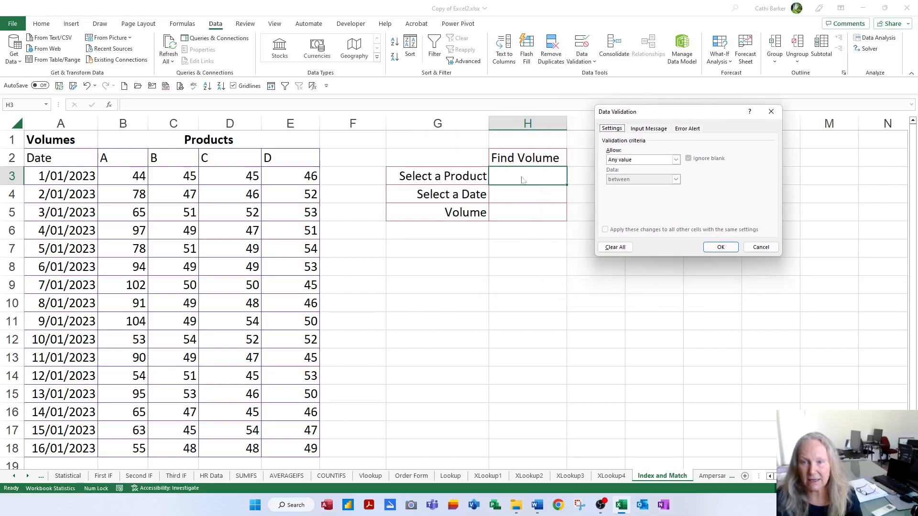
pyautogui.click(676, 161)
pyautogui.click(622, 185)
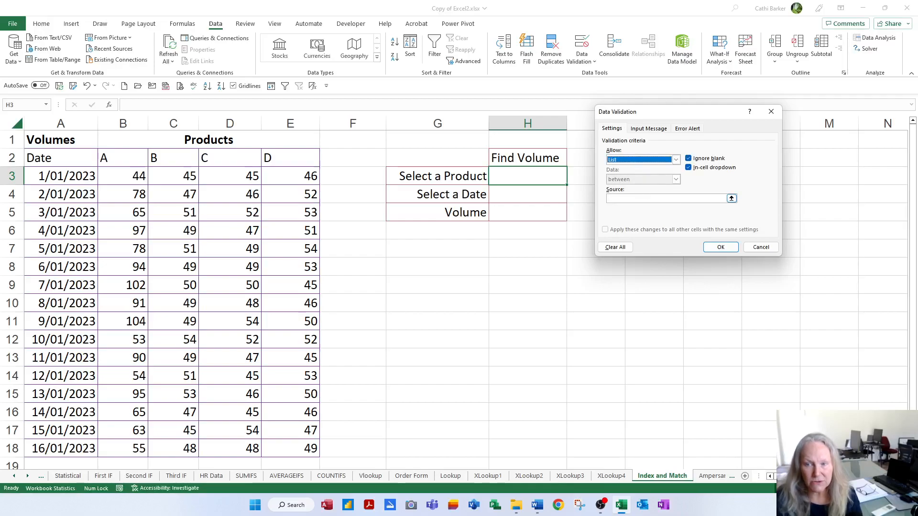
pyautogui.click(727, 198)
pyautogui.click(144, 159)
pyautogui.moveTo(144, 158); pyautogui.dragTo(344, 165)
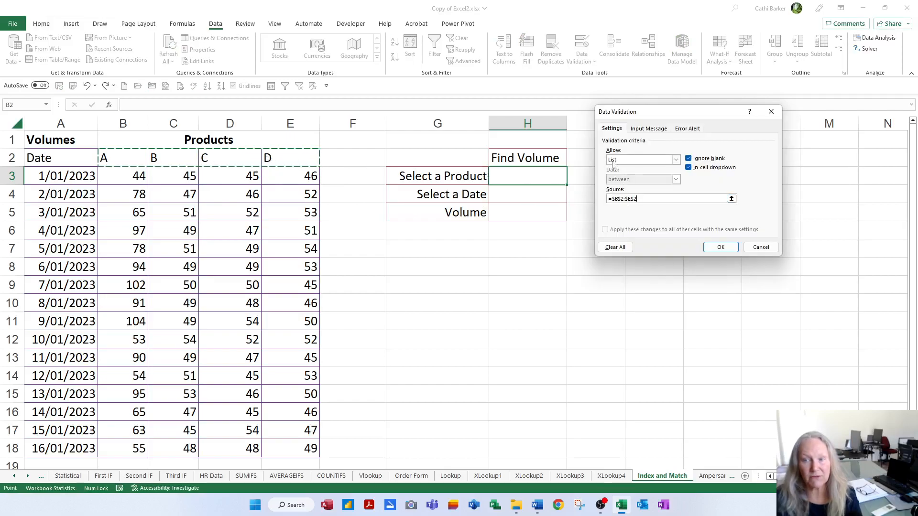
pyautogui.click(708, 246)
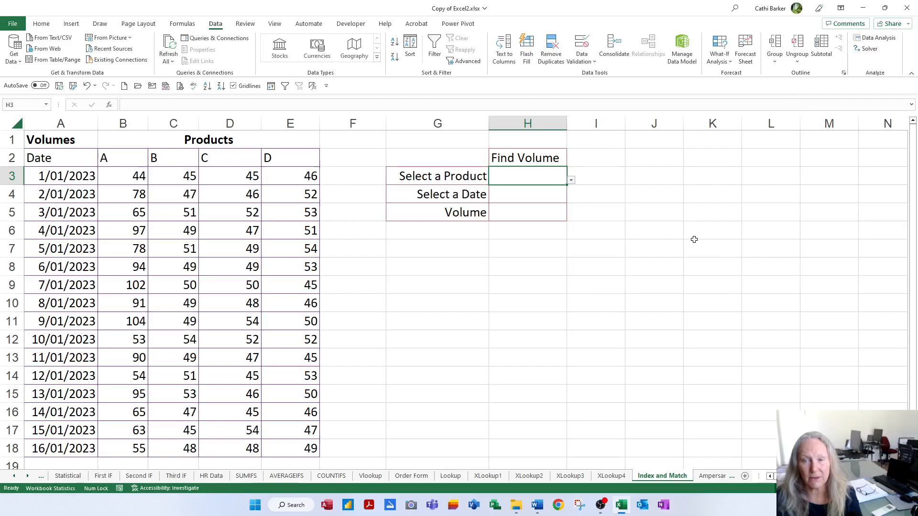
# - Check the product dropdown in H3, and add list data validation to the Select a Date cell H4 with A3:A18 as the source
pyautogui.click(571, 181)
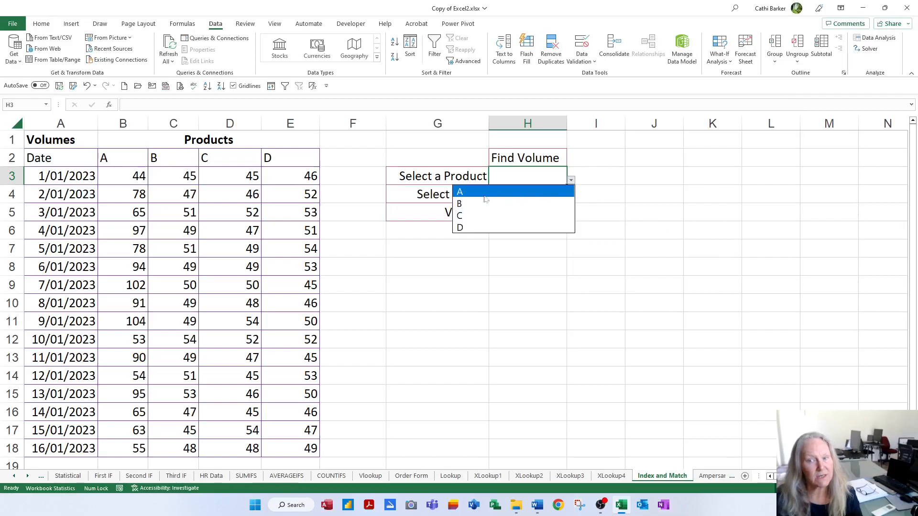
pyautogui.click(606, 183)
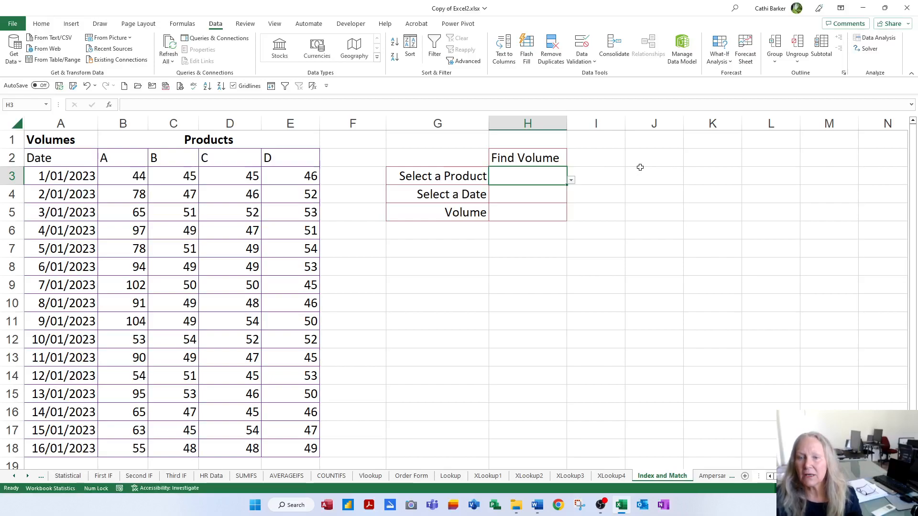
pyautogui.click(510, 198)
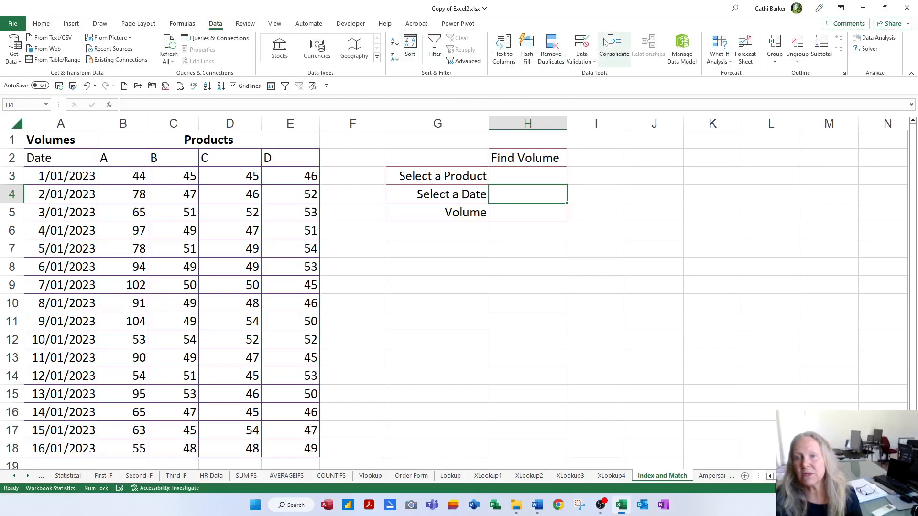
pyautogui.click(583, 44)
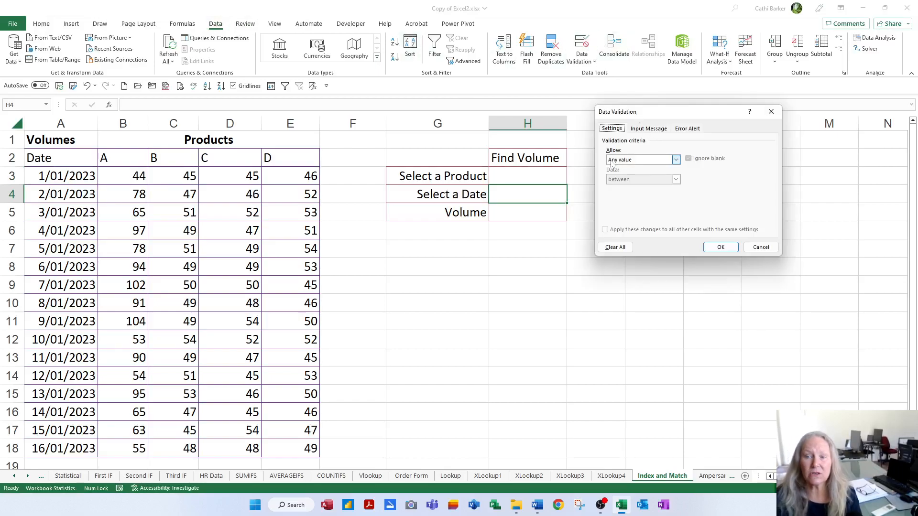
pyautogui.click(676, 160)
pyautogui.click(622, 187)
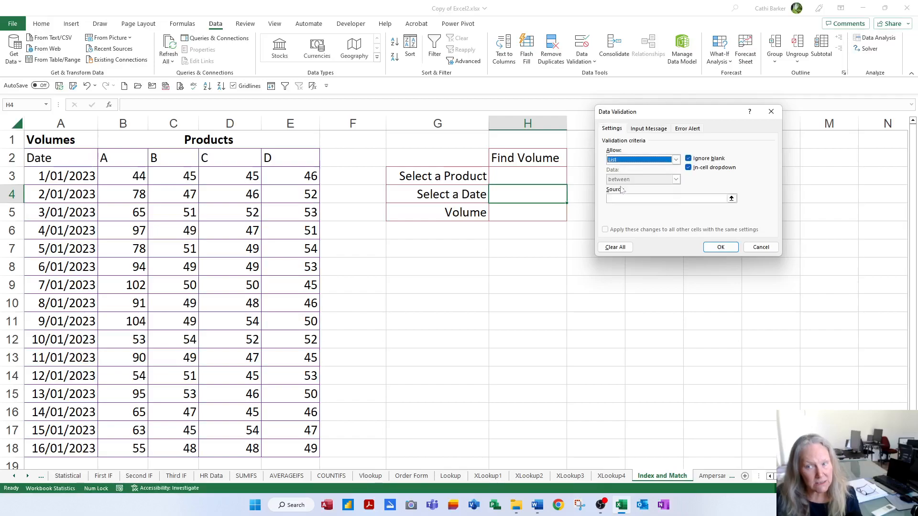
pyautogui.click(719, 198)
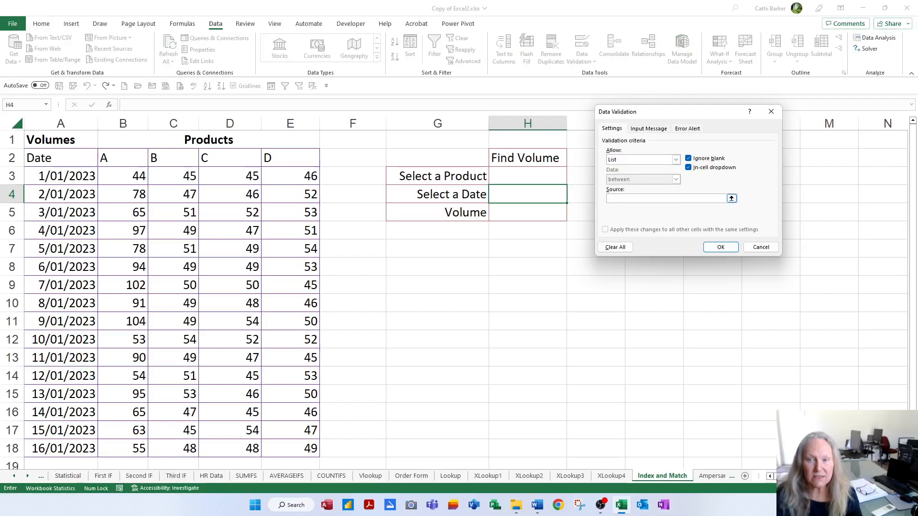
pyautogui.moveTo(58, 177); pyautogui.dragTo(44, 444)
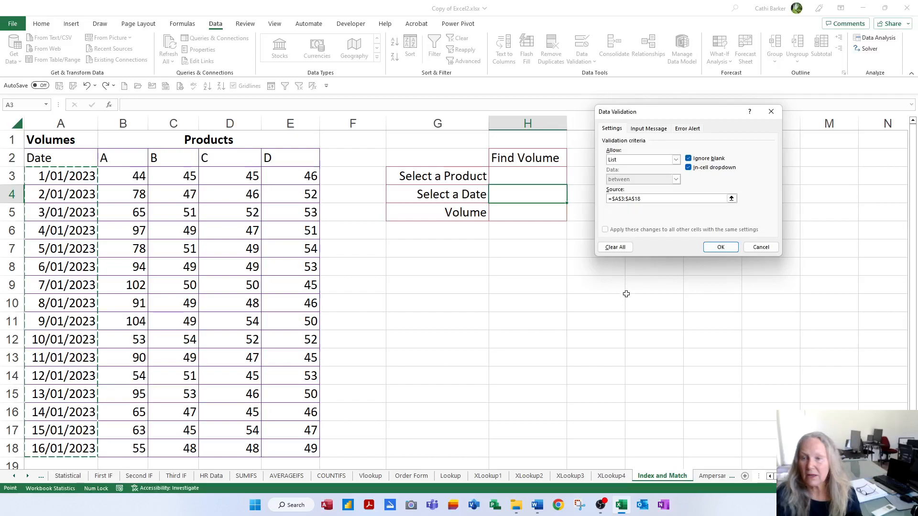
pyautogui.click(721, 247)
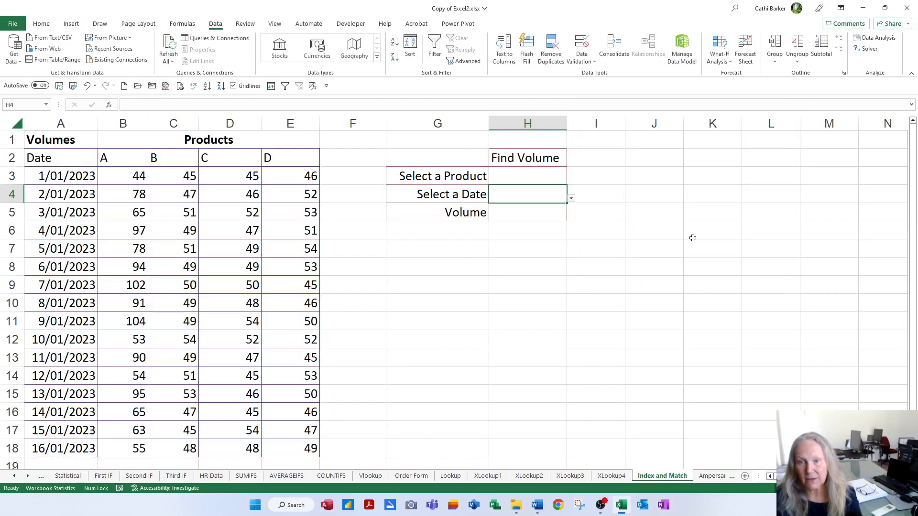
pyautogui.click(571, 198)
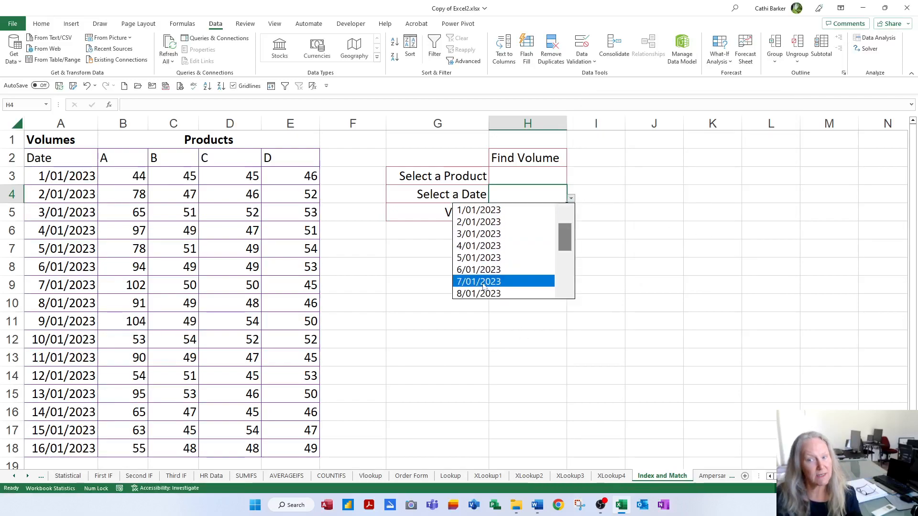
pyautogui.press('Escape')
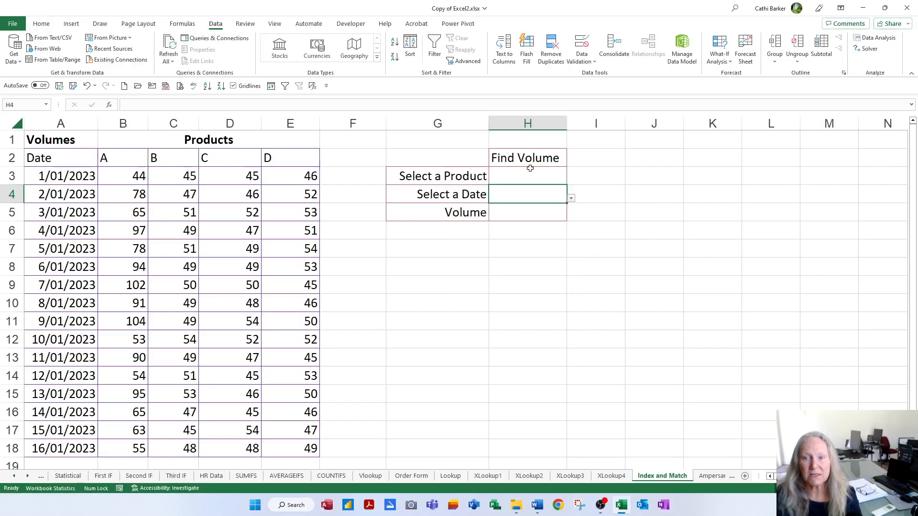
# - Choose product C in H3 and the date 10/01/2023 in H4 from their dropdown lists
pyautogui.click(527, 177)
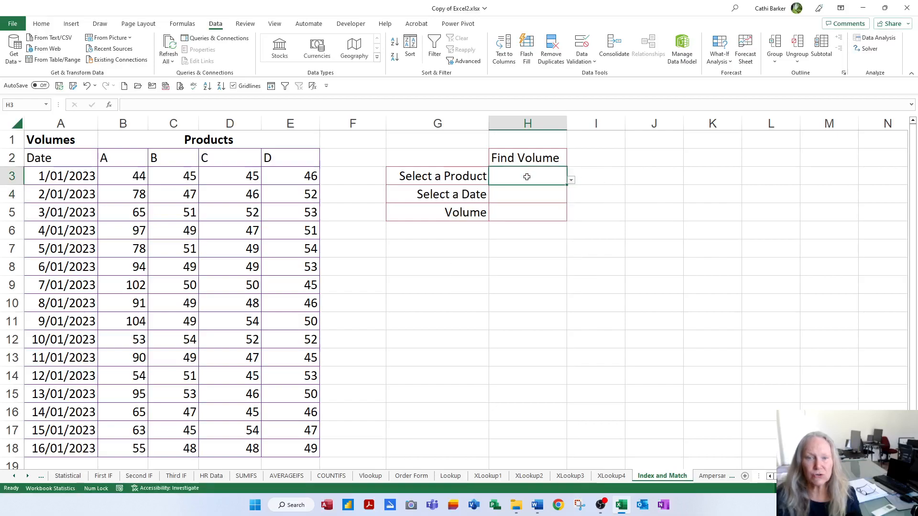
pyautogui.click(572, 180)
pyautogui.click(478, 216)
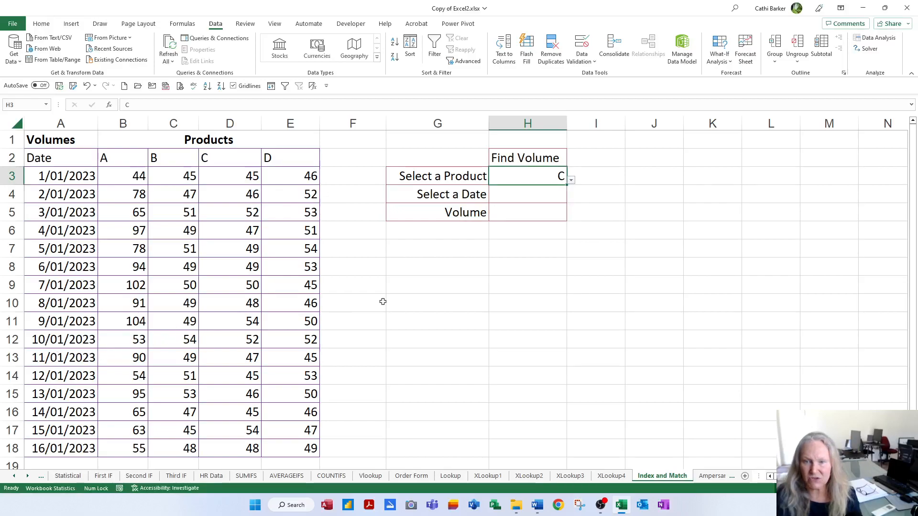
pyautogui.click(545, 197)
pyautogui.click(571, 199)
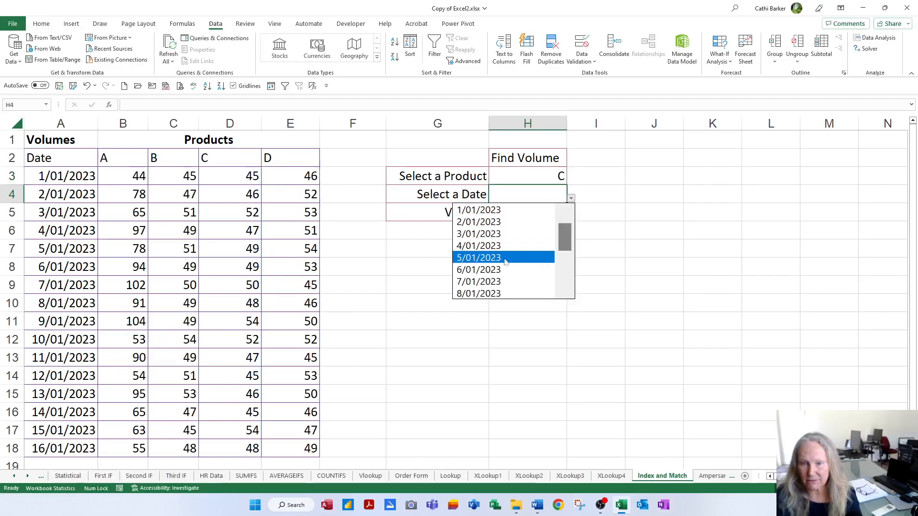
pyautogui.scroll(-1, 528, 273)
pyautogui.scroll(-3, 486, 275)
pyautogui.click(480, 270)
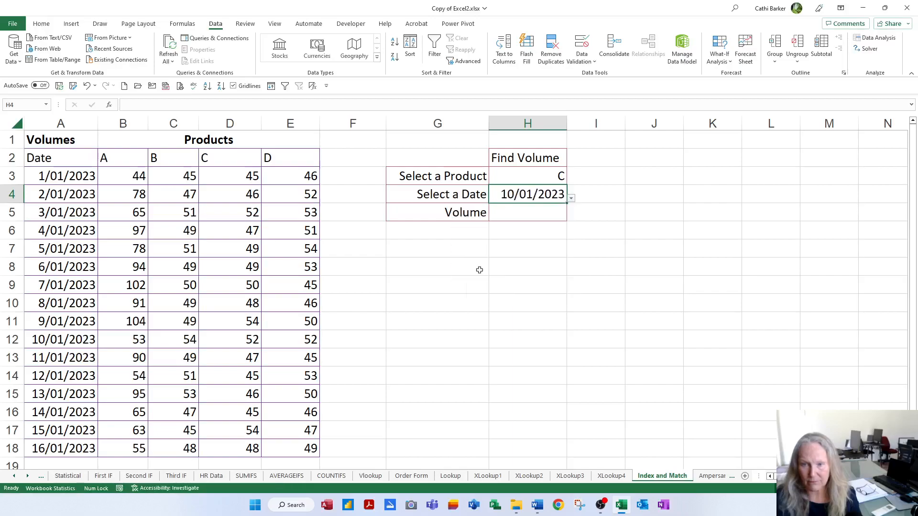
# - Highlight cell D12, where product C meets 10/01/2023, with a yellow fill
pyautogui.click(238, 341)
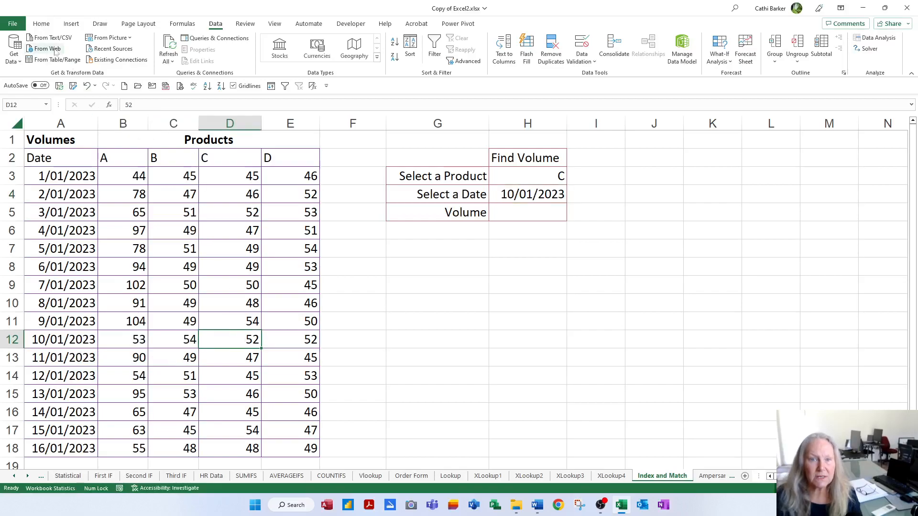
pyautogui.click(41, 24)
pyautogui.click(155, 56)
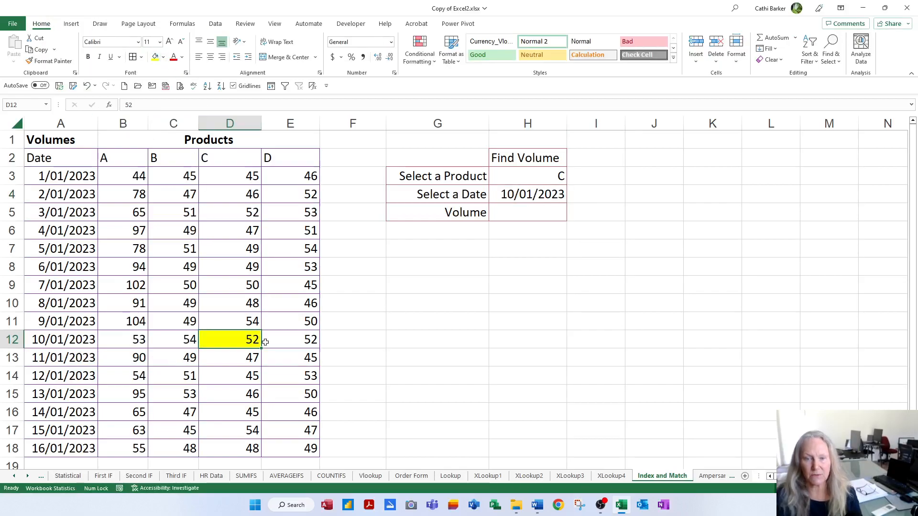
# - Start an INDEX formula in the Volume cell H5 with the table A2:E18 as its array
pyautogui.click(545, 216)
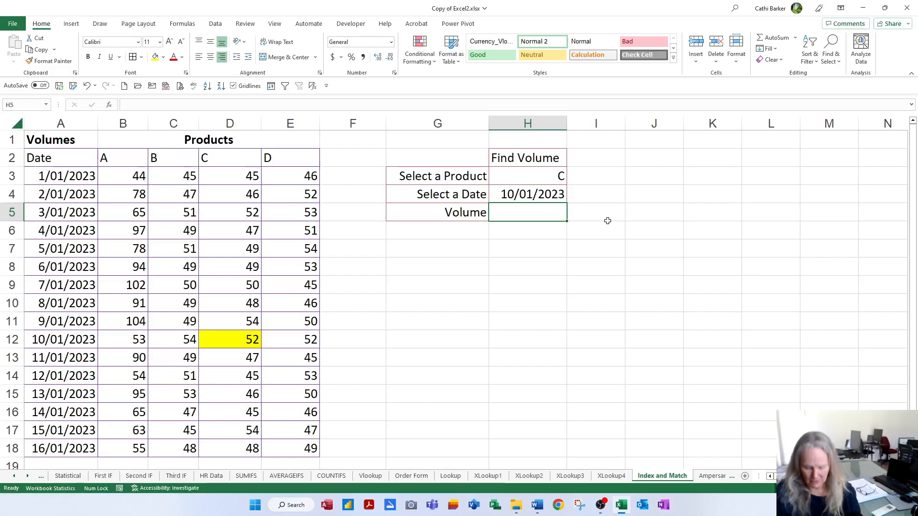
pyautogui.write('=inde')
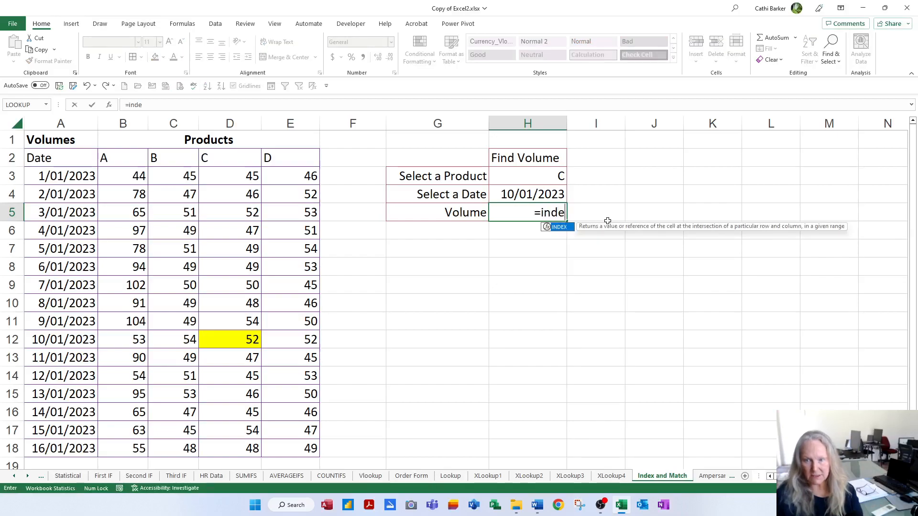
pyautogui.press('Tab')
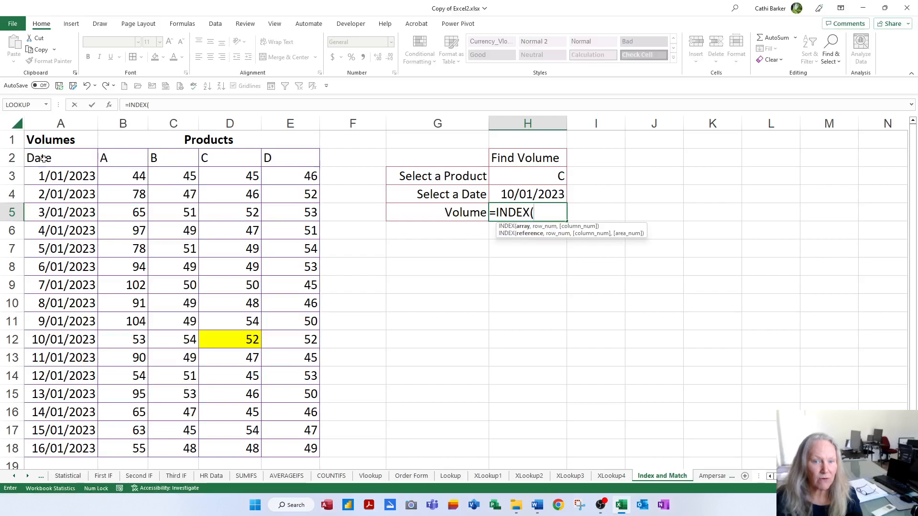
pyautogui.moveTo(38, 159); pyautogui.dragTo(274, 442)
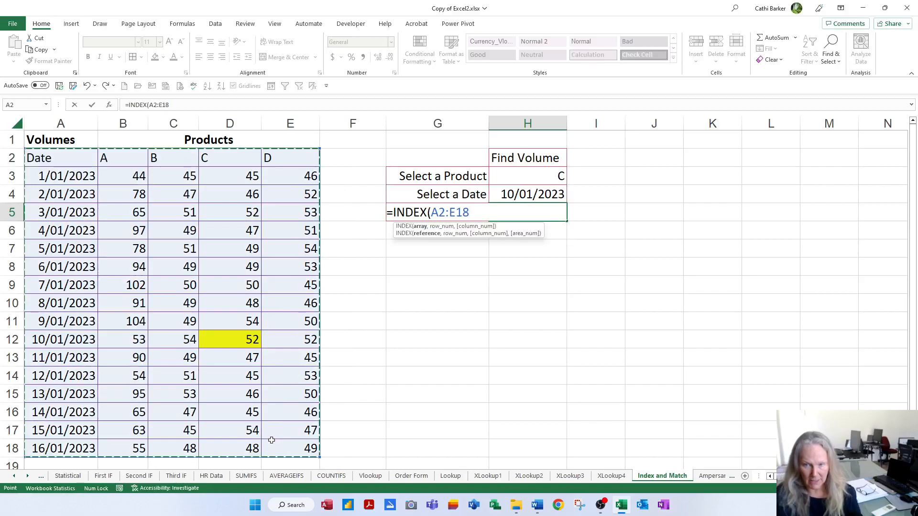
# - Add MATCH(H4,A2:A18,0) as the row number of H5's INDEX formula, using an exact match on the selected date
pyautogui.write(',')
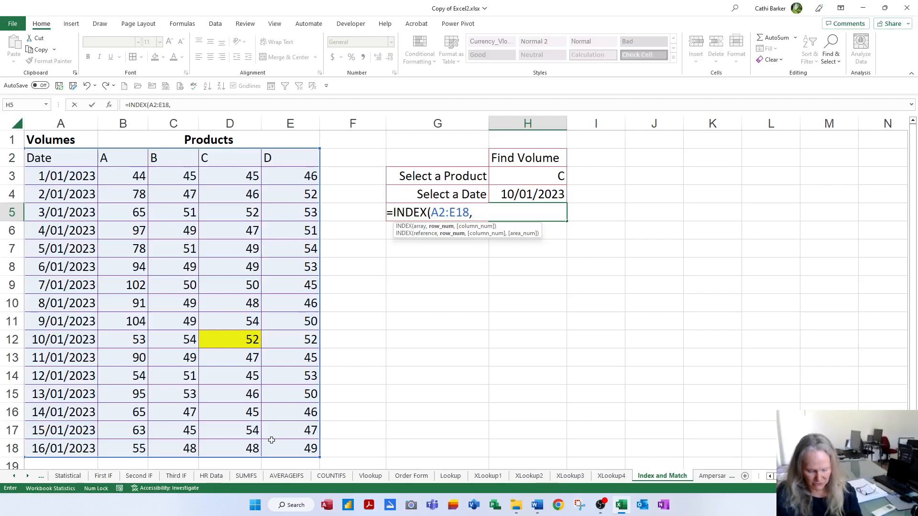
pyautogui.write('mat')
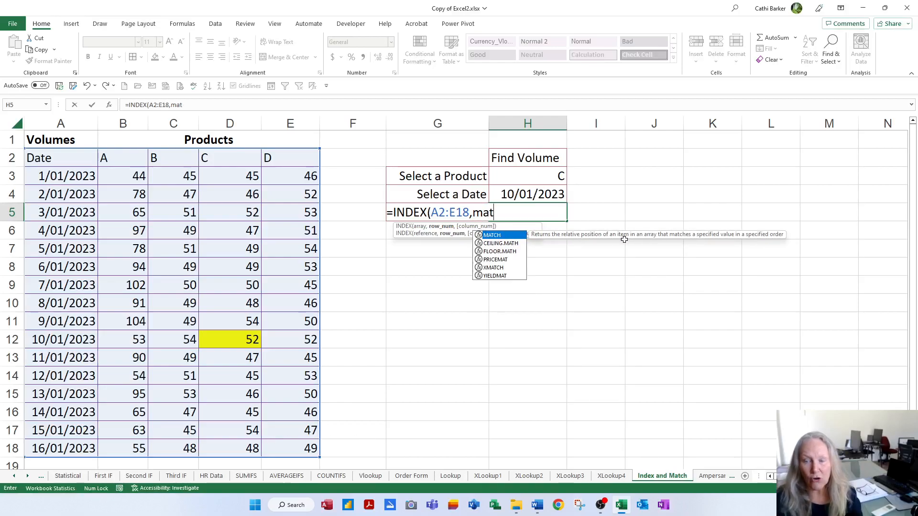
pyautogui.doubleClick(504, 236)
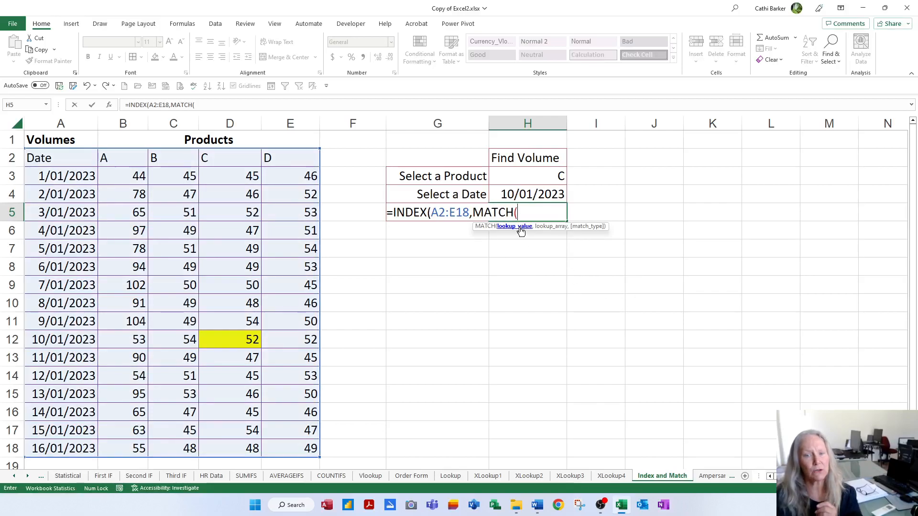
pyautogui.click(524, 193)
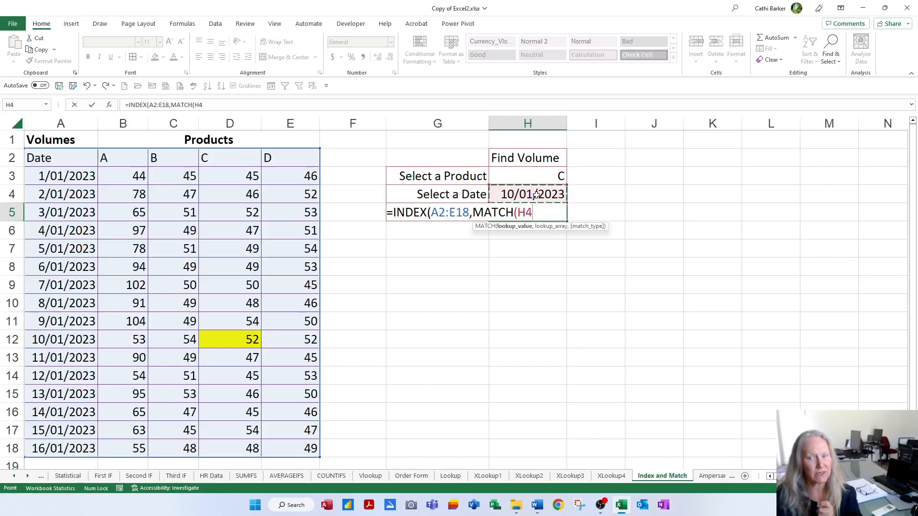
pyautogui.write(',')
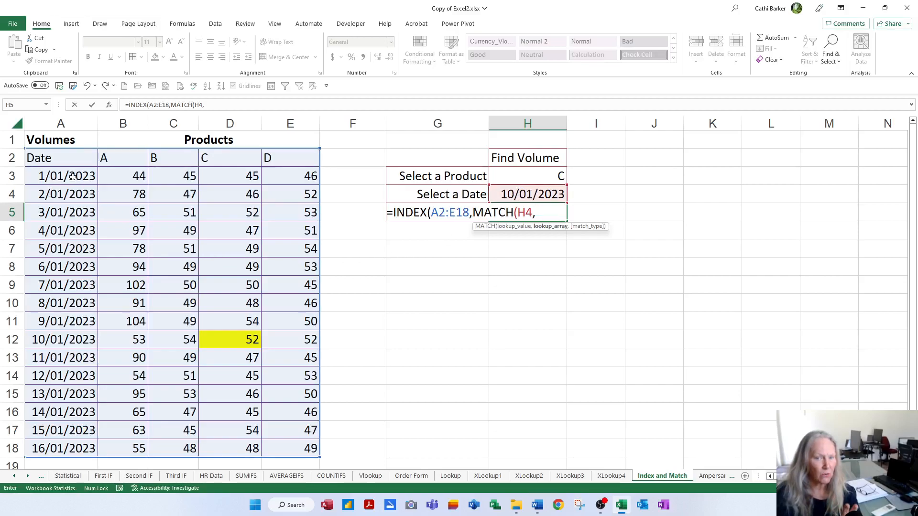
pyautogui.moveTo(67, 162); pyautogui.dragTo(48, 451)
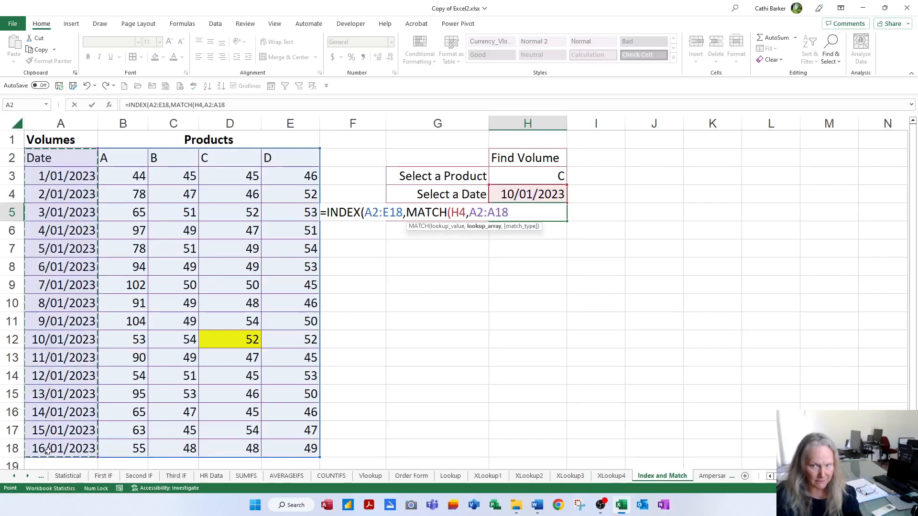
pyautogui.write(',')
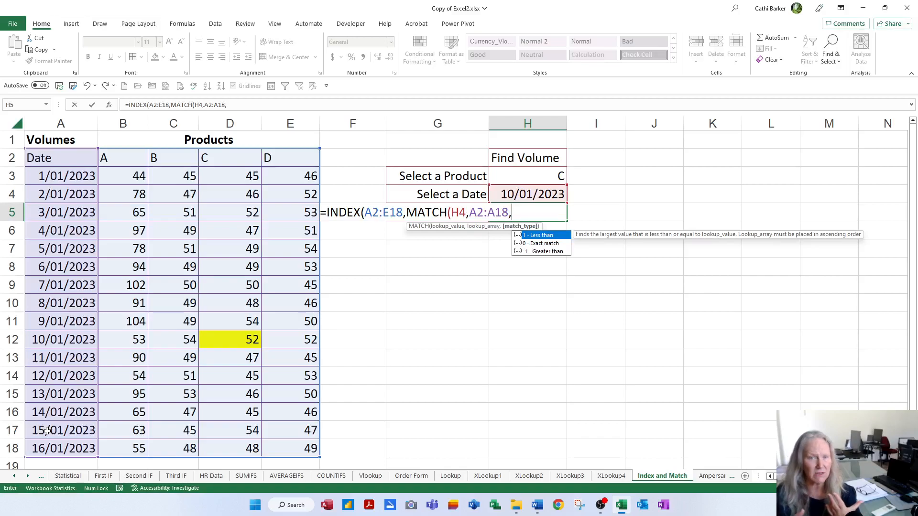
pyautogui.doubleClick(544, 244)
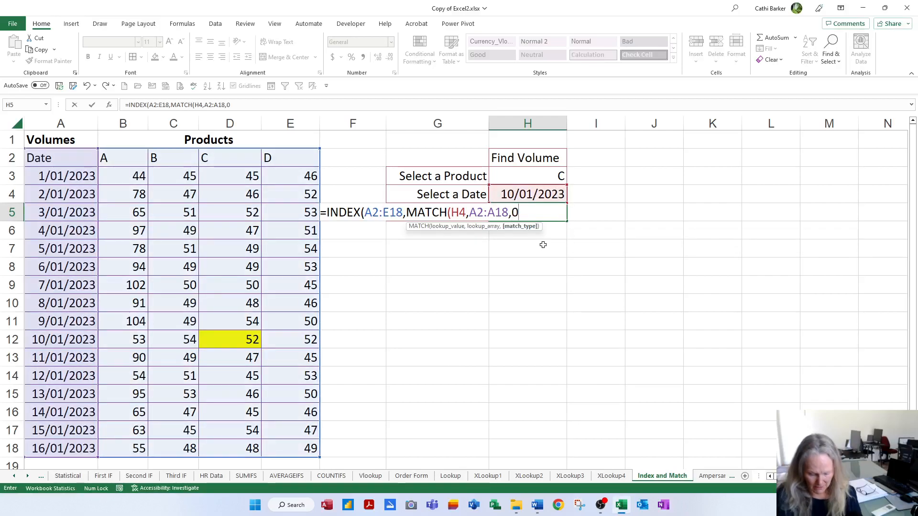
pyautogui.write(')')
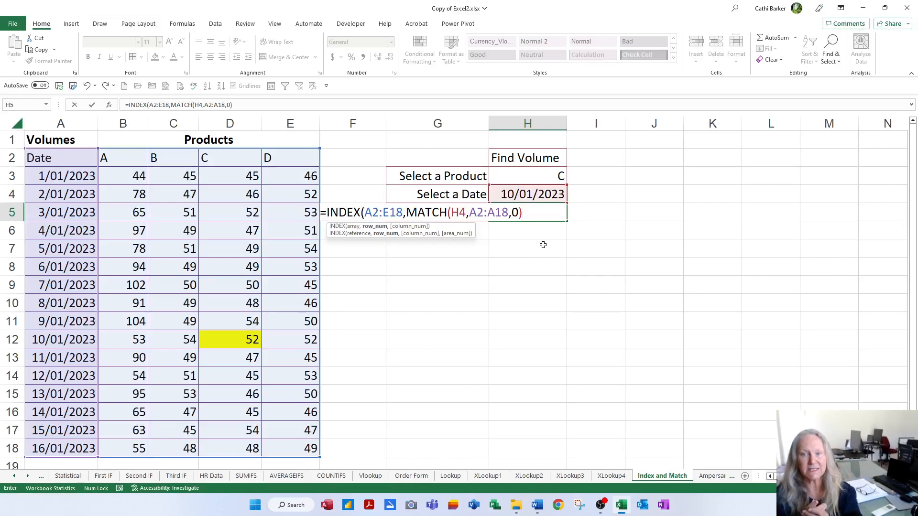
# - Add MATCH(H3,A2:E2,0) as the column number of H5's INDEX formula, using an exact match on the selected product, and complete the formula
pyautogui.write(',')
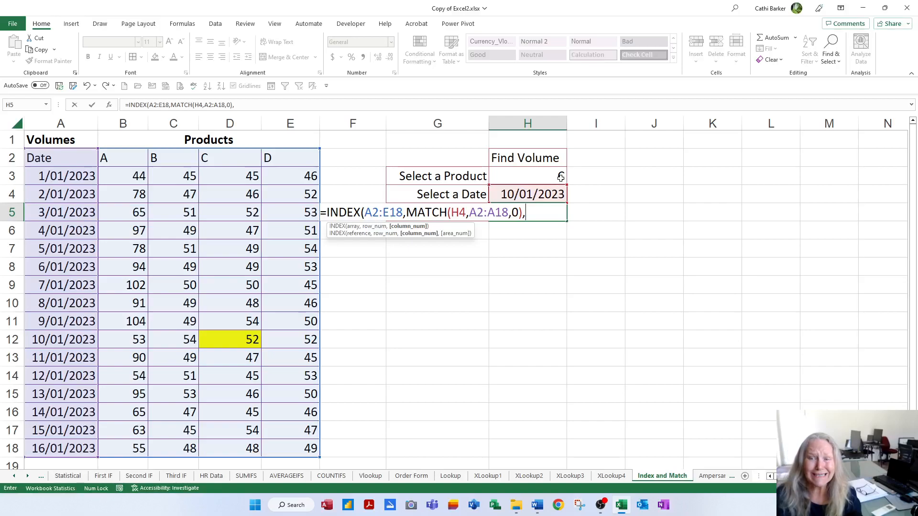
pyautogui.write('match')
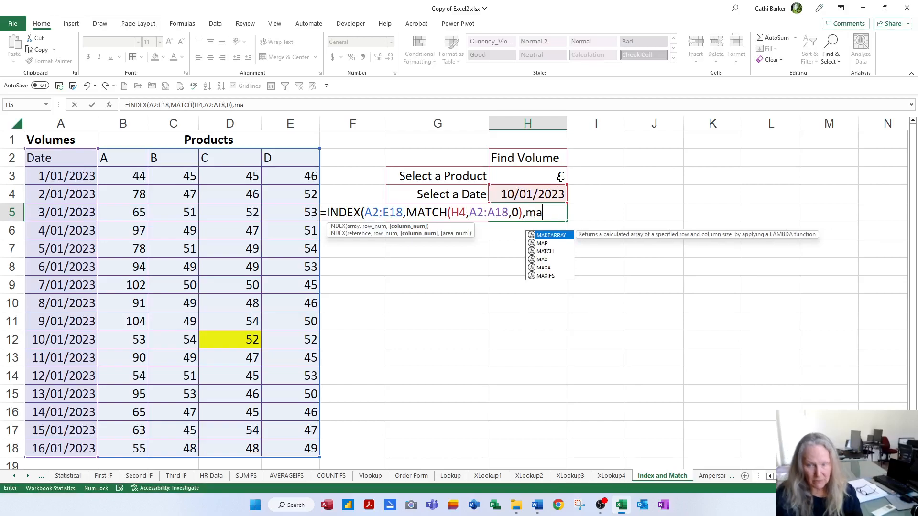
pyautogui.press('Tab')
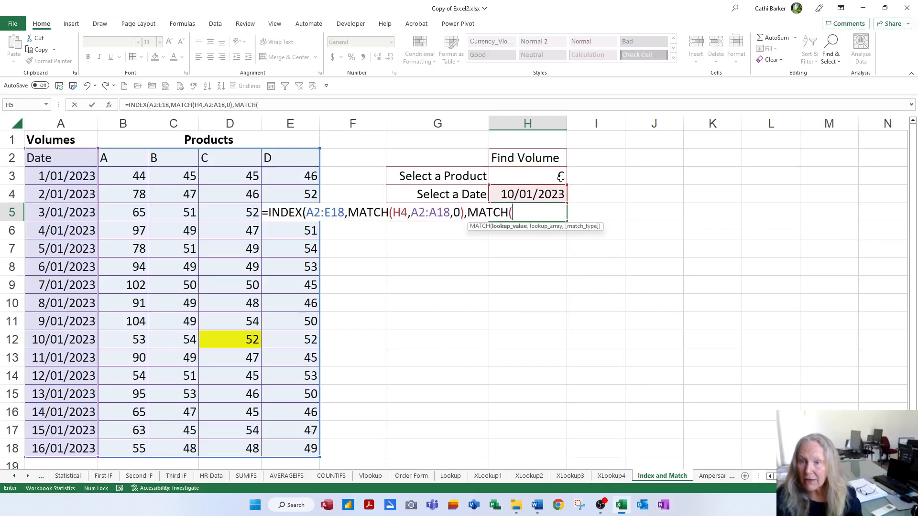
pyautogui.click(561, 177)
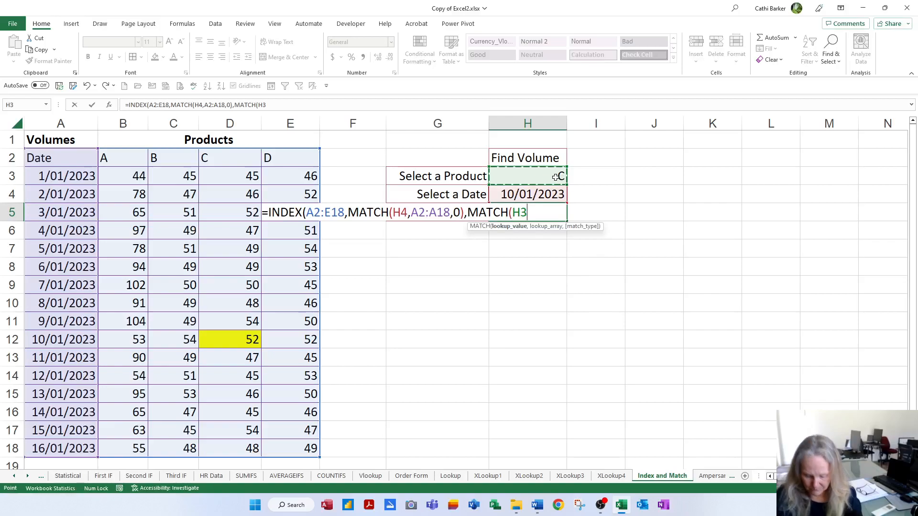
pyautogui.write(',')
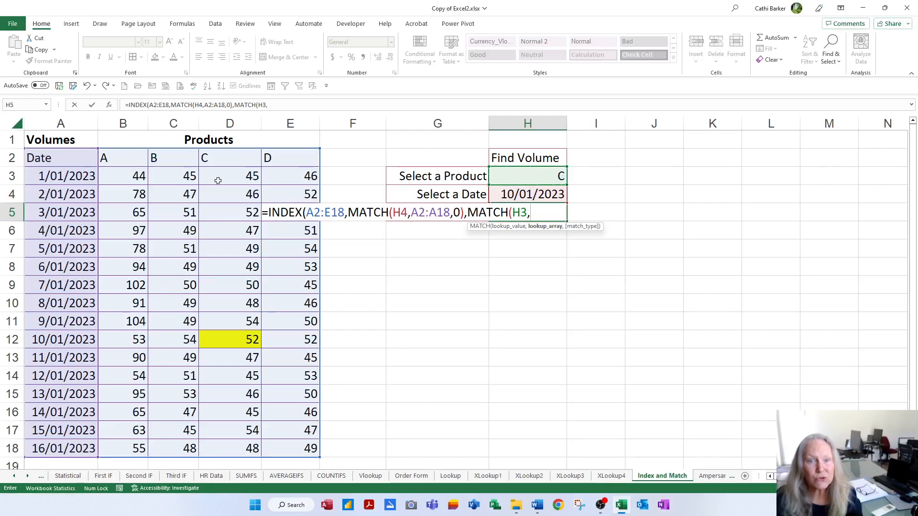
pyautogui.click(64, 158)
pyautogui.moveTo(63, 158); pyautogui.dragTo(299, 158)
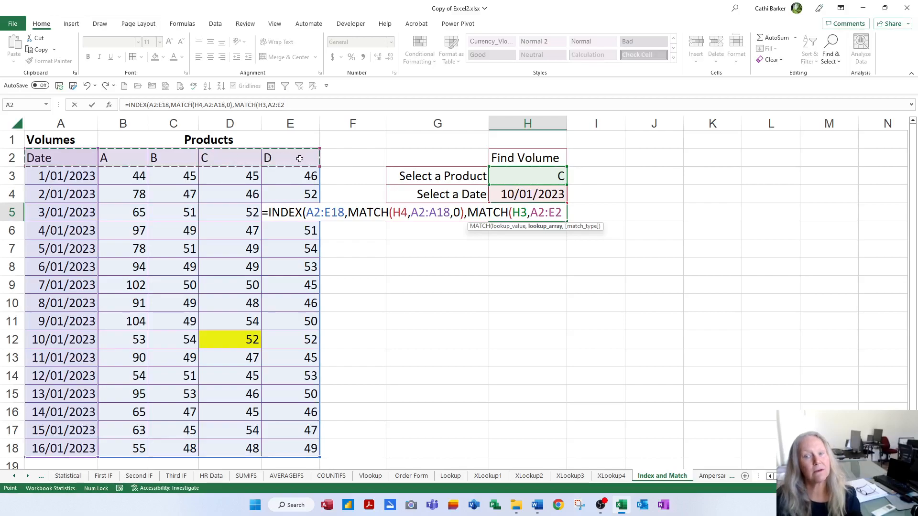
pyautogui.write(',')
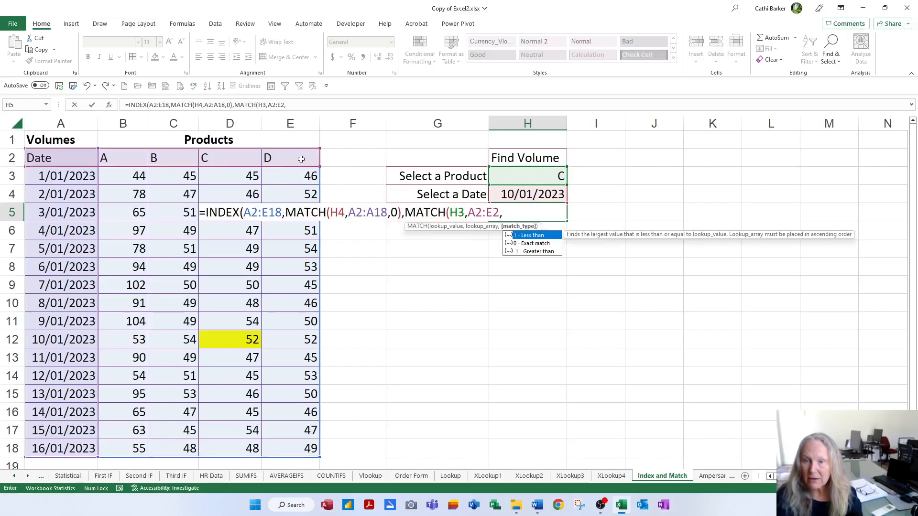
pyautogui.doubleClick(530, 244)
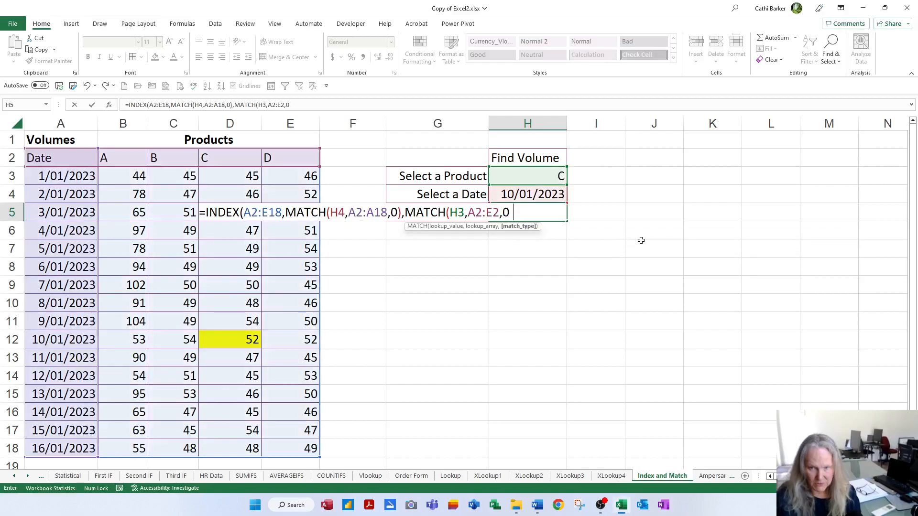
pyautogui.write(')')
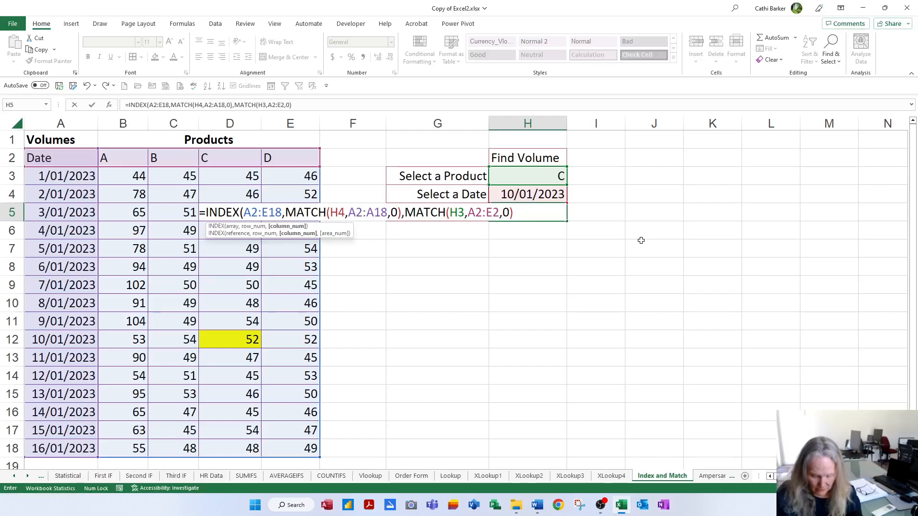
pyautogui.write(')')
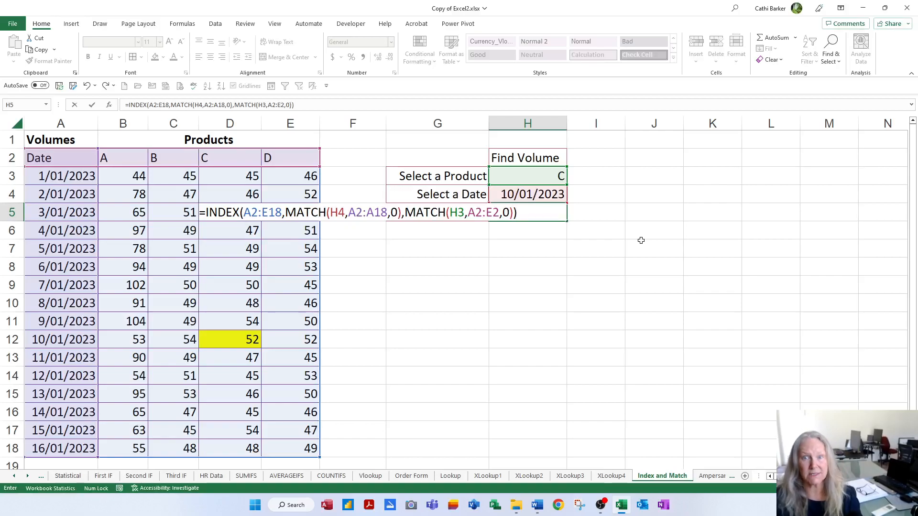
pyautogui.press('Return')
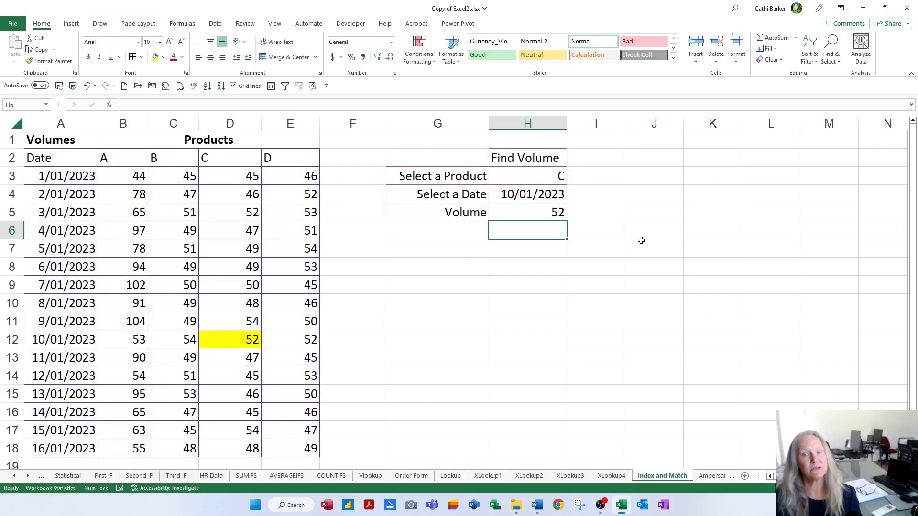
# - Check the Volume formula in H5 by tracing the selected date to A12 and the selected product to header D2
pyautogui.click(550, 217)
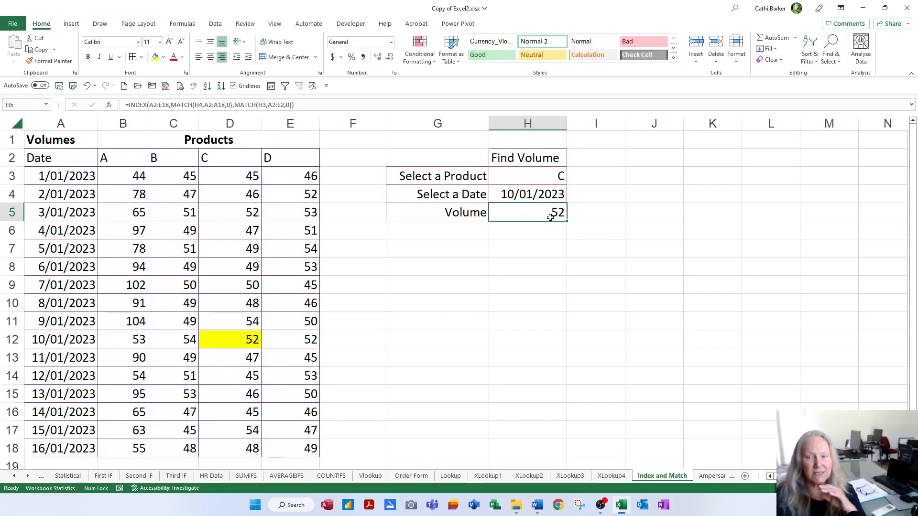
pyautogui.click(529, 200)
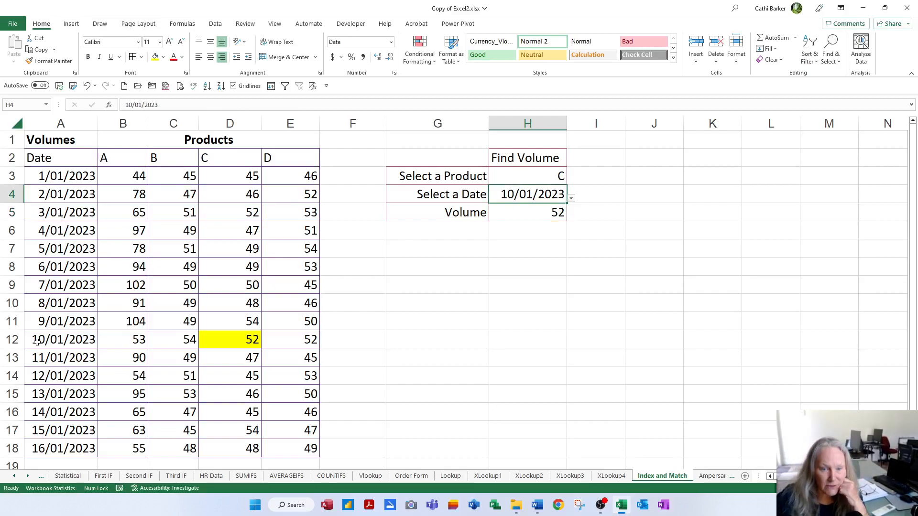
pyautogui.click(37, 341)
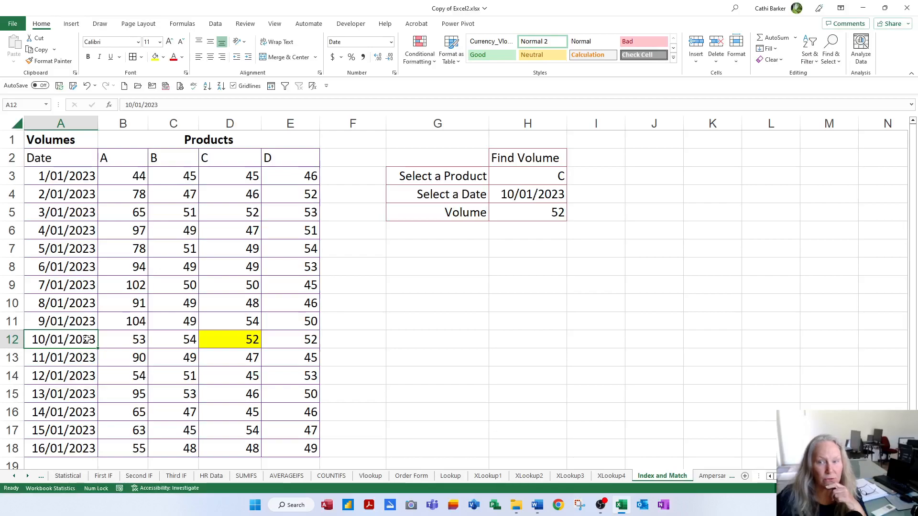
pyautogui.click(519, 174)
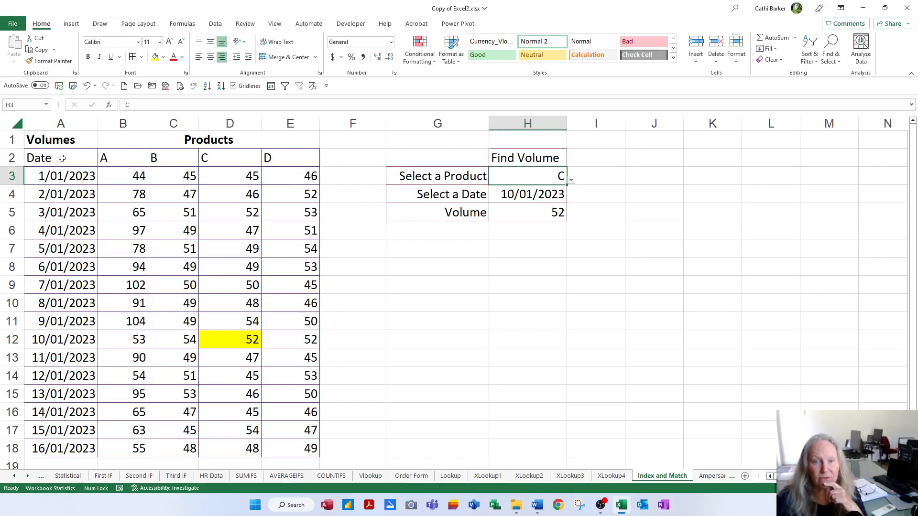
pyautogui.click(220, 162)
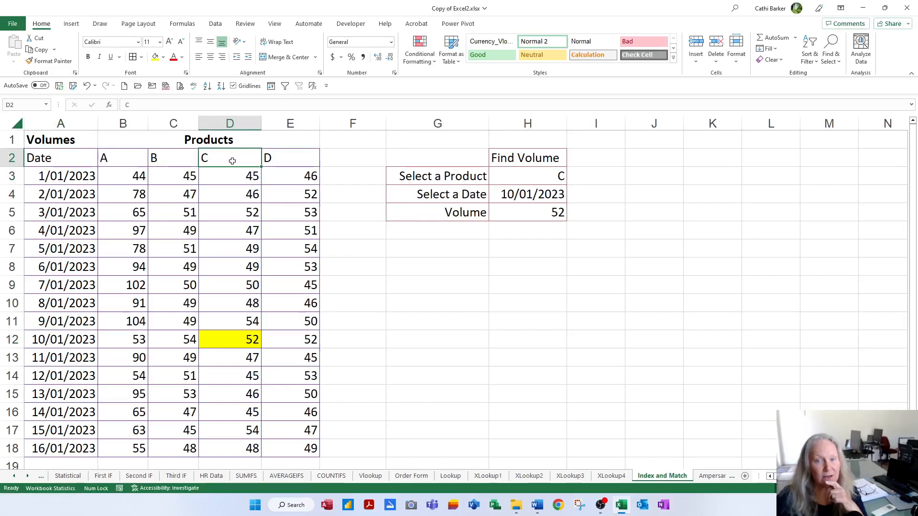
# - Remove the yellow fill from cell D12
pyautogui.click(233, 340)
pyautogui.click(163, 57)
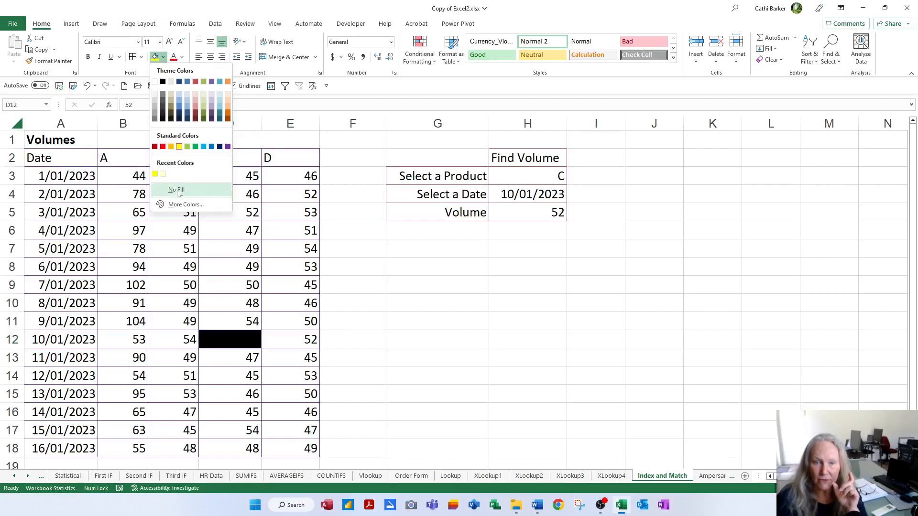
pyautogui.click(177, 190)
# - Test the lookup with product A in H3 and the date 2/01/2023 in H4, chosen from their dropdown lists
pyautogui.click(538, 177)
pyautogui.click(573, 181)
pyautogui.click(480, 193)
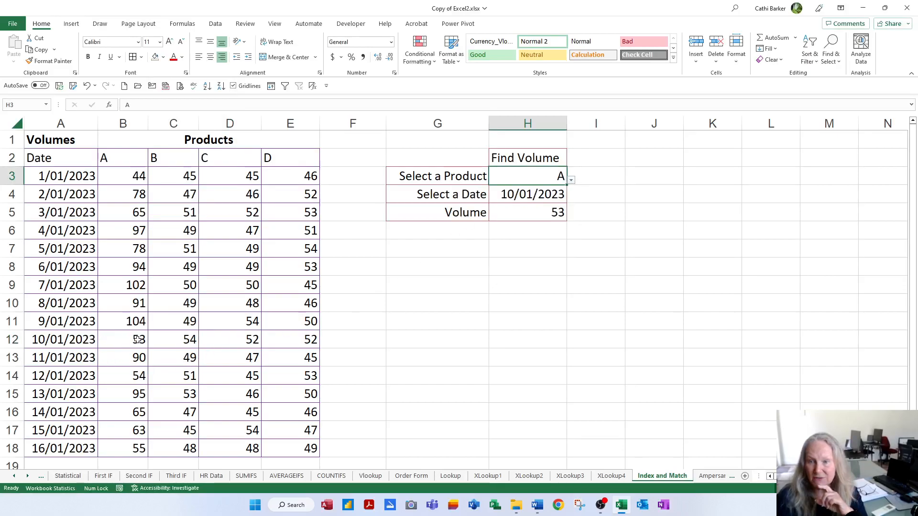
pyautogui.click(542, 193)
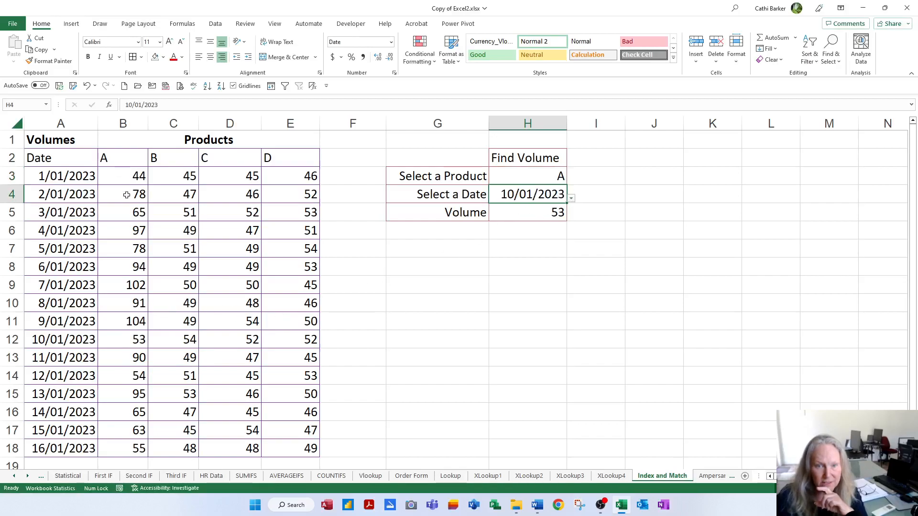
pyautogui.click(571, 198)
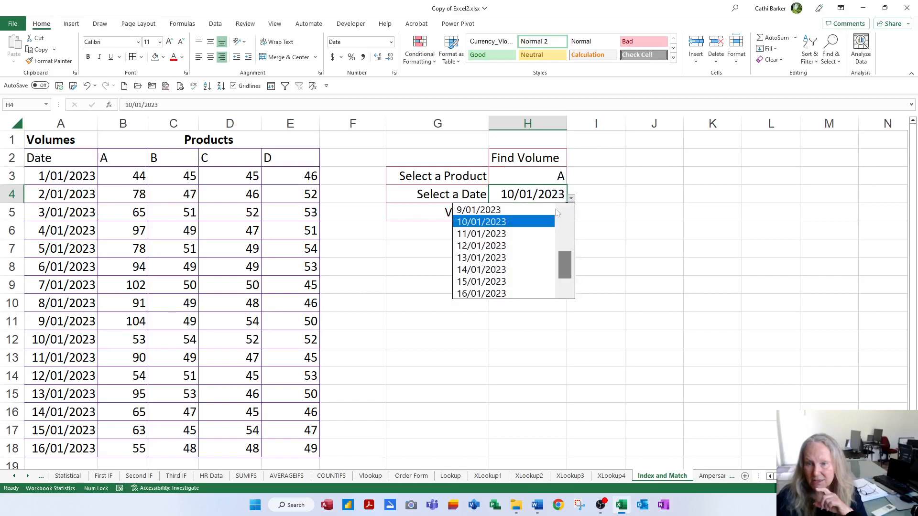
pyautogui.moveTo(564, 265); pyautogui.dragTo(567, 211)
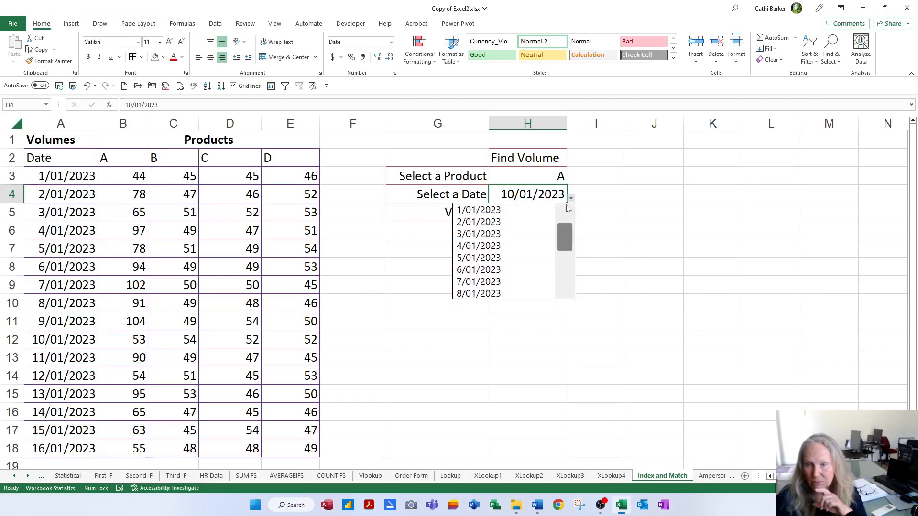
pyautogui.click(508, 222)
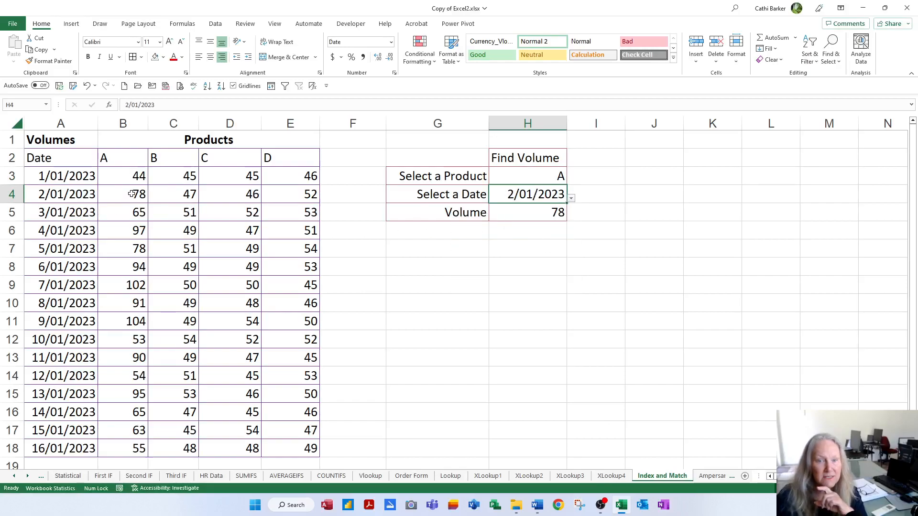